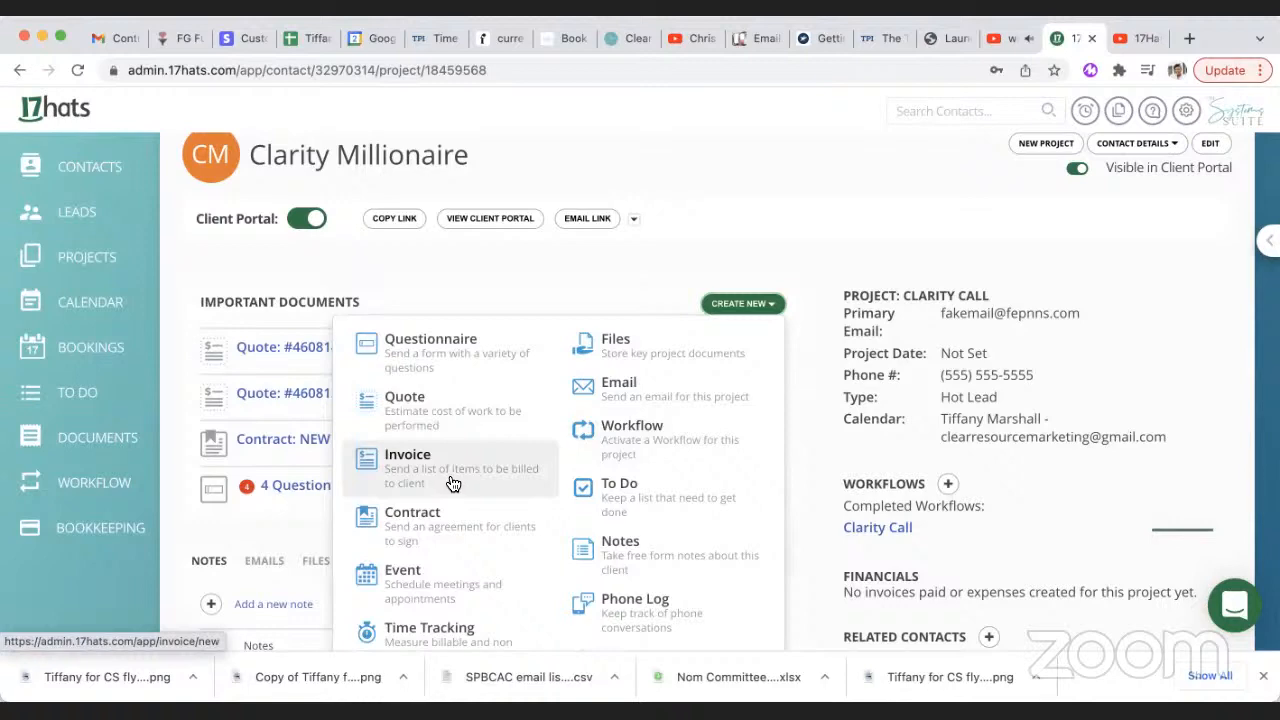
- Create a new invoice for the Clarity Call project and set its display name to Draft Invoice
click(451, 483)
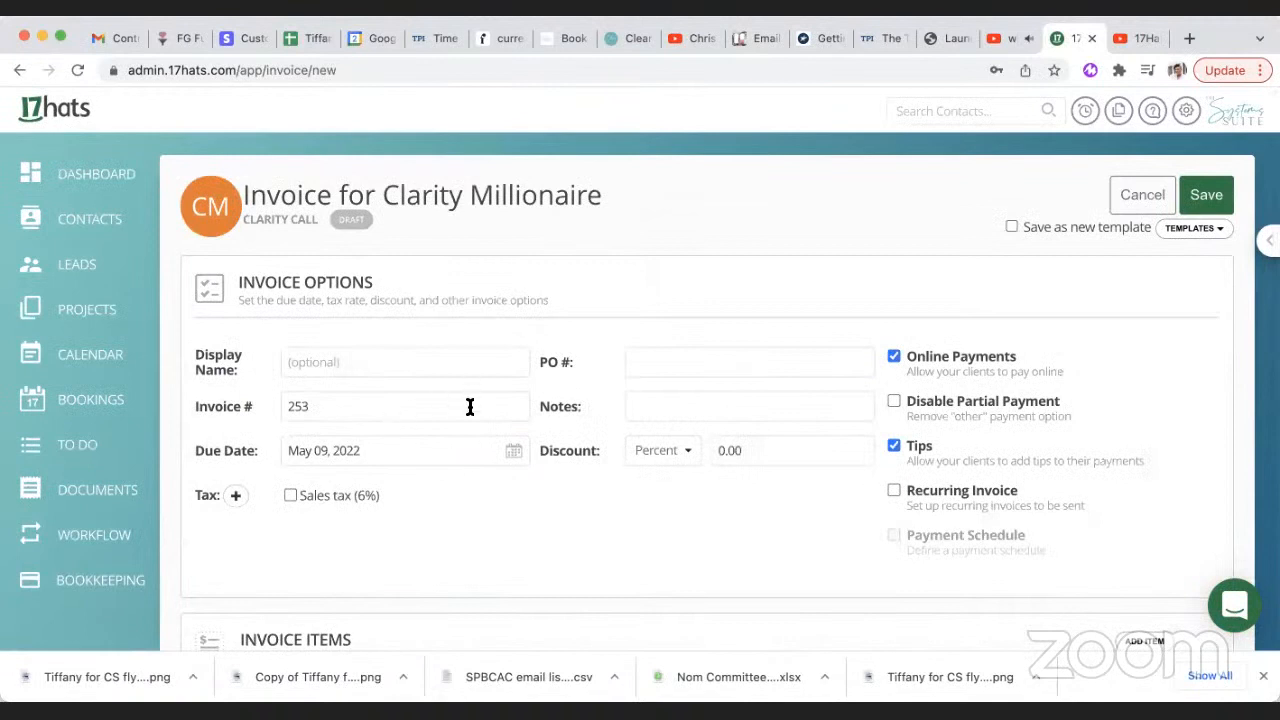
scroll(438, 406, down, 2)
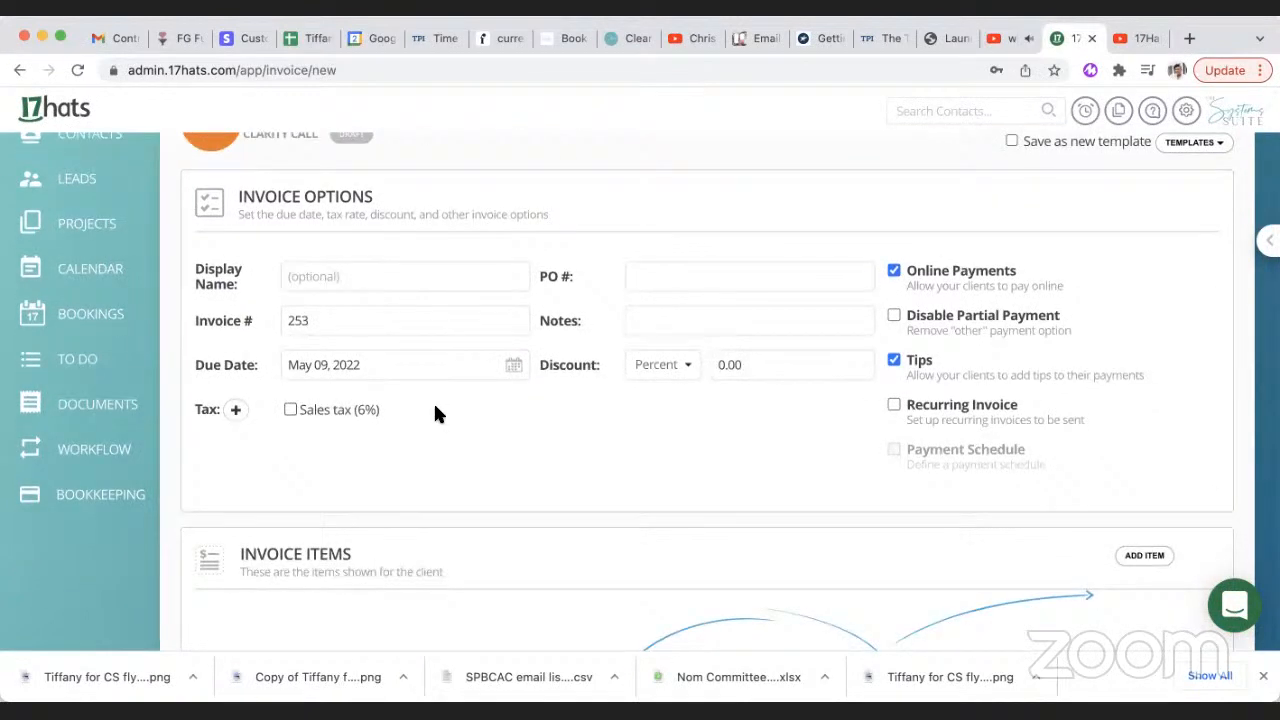
click(472, 283)
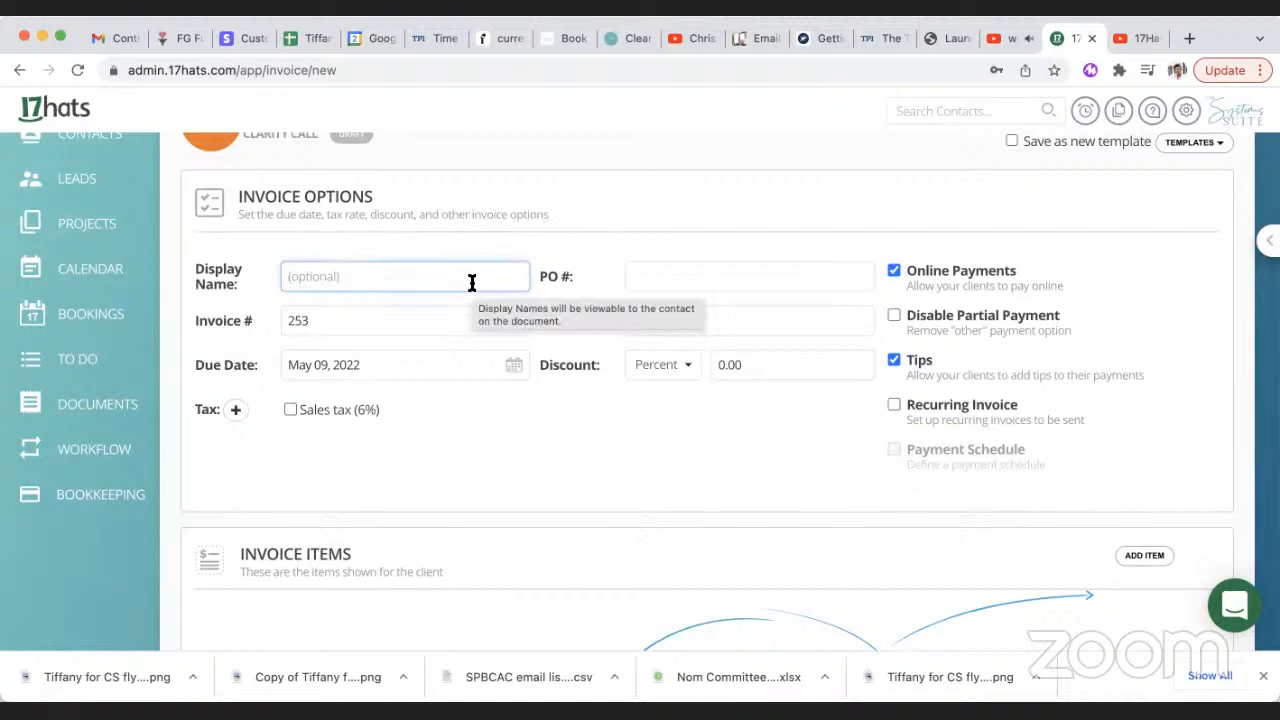
text(Draft )
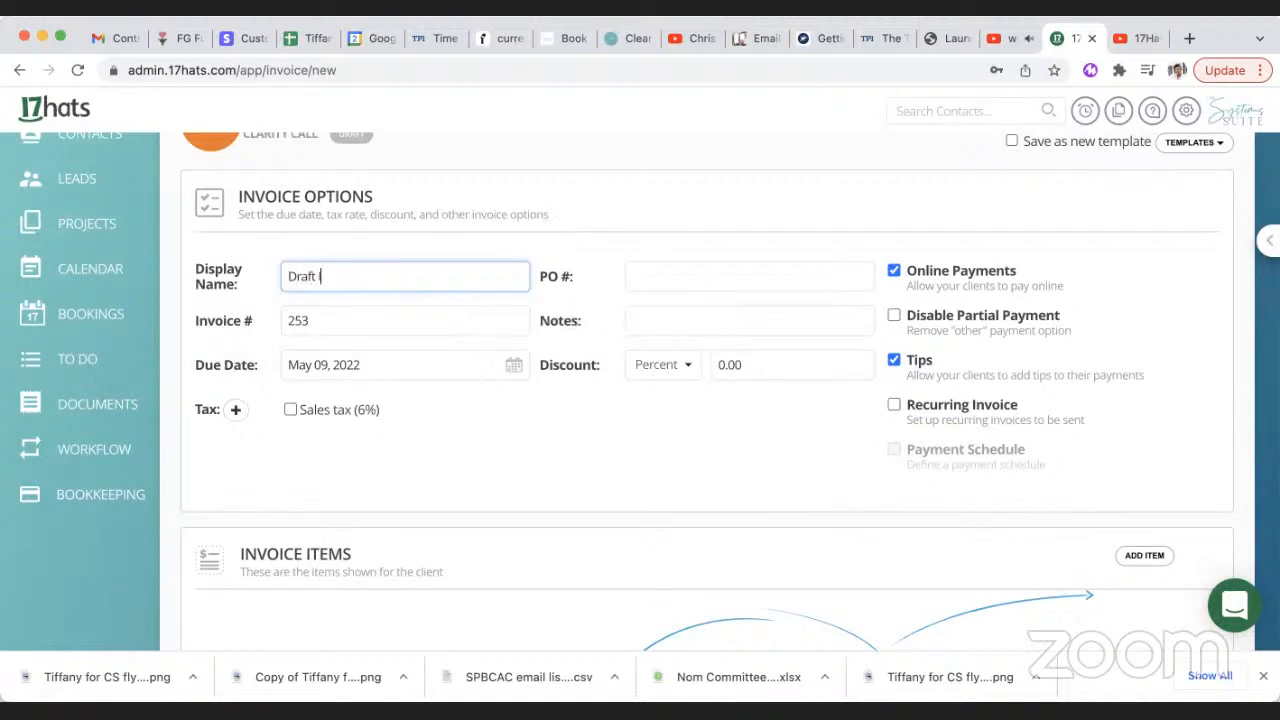
text(Inviuce)
key(BackSpace)
key(BackSpace)
key(BackSpace)
key(BackSpace)
text(o)
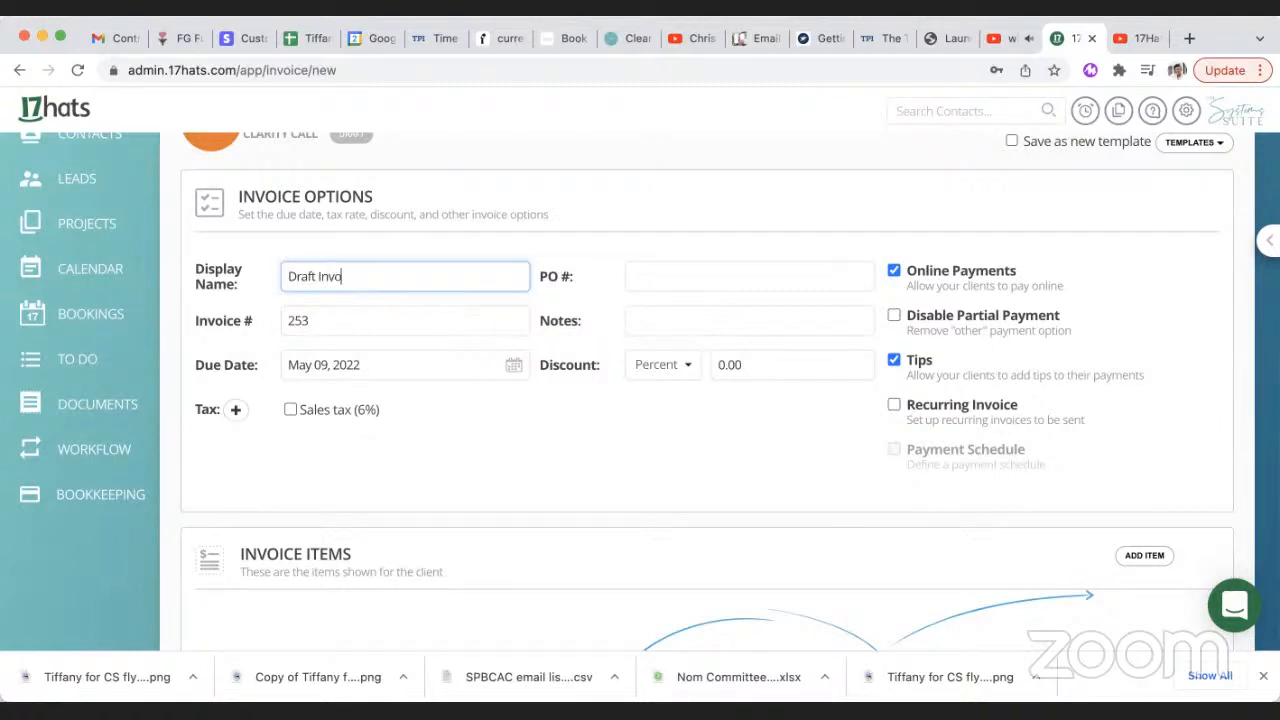
text(ice)
- Examine the invoice number and the calendar and preset day choices offered for the due date
scroll(500, 440, down, 1)
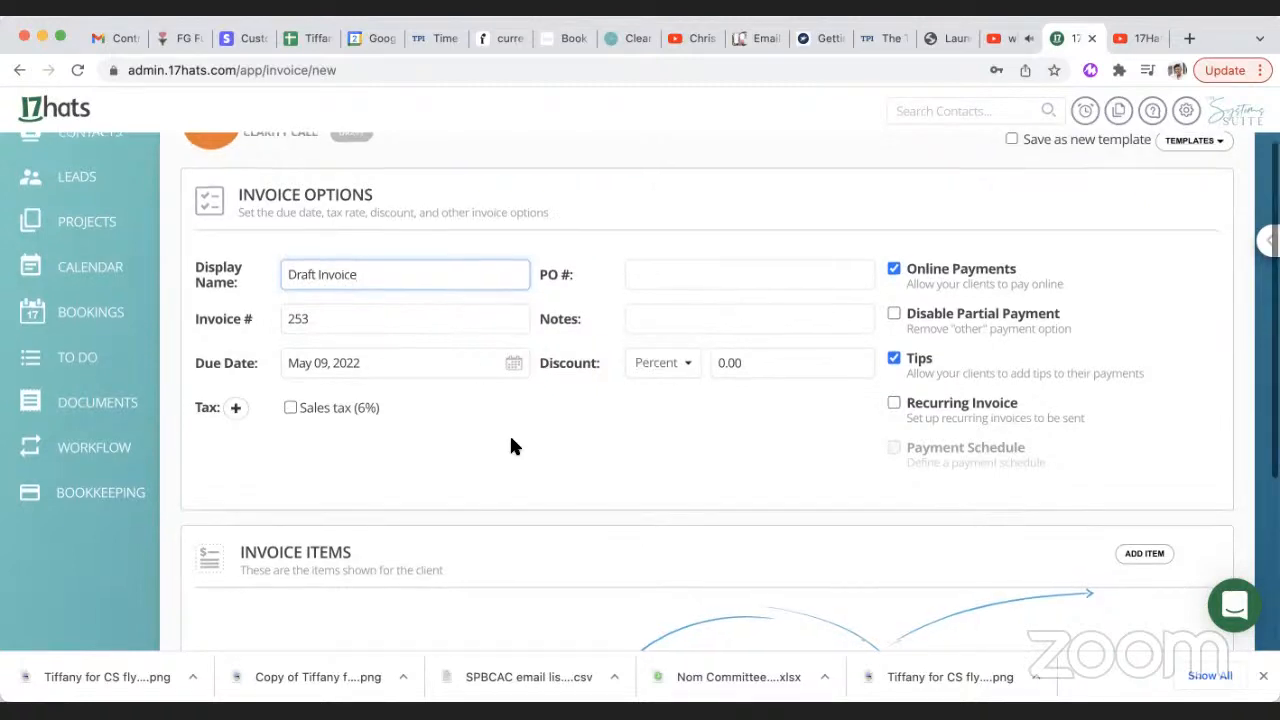
scroll(364, 358, up, 1)
scroll(302, 340, down, 1)
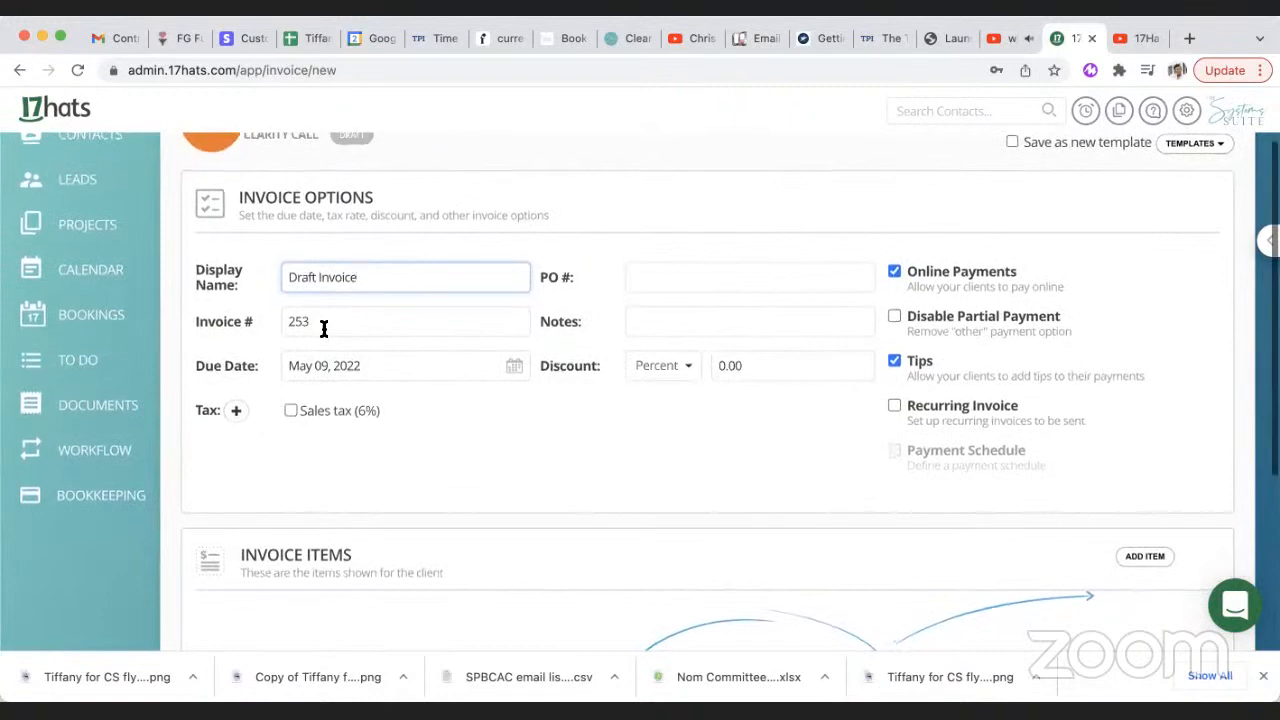
scroll(325, 324, down, 1)
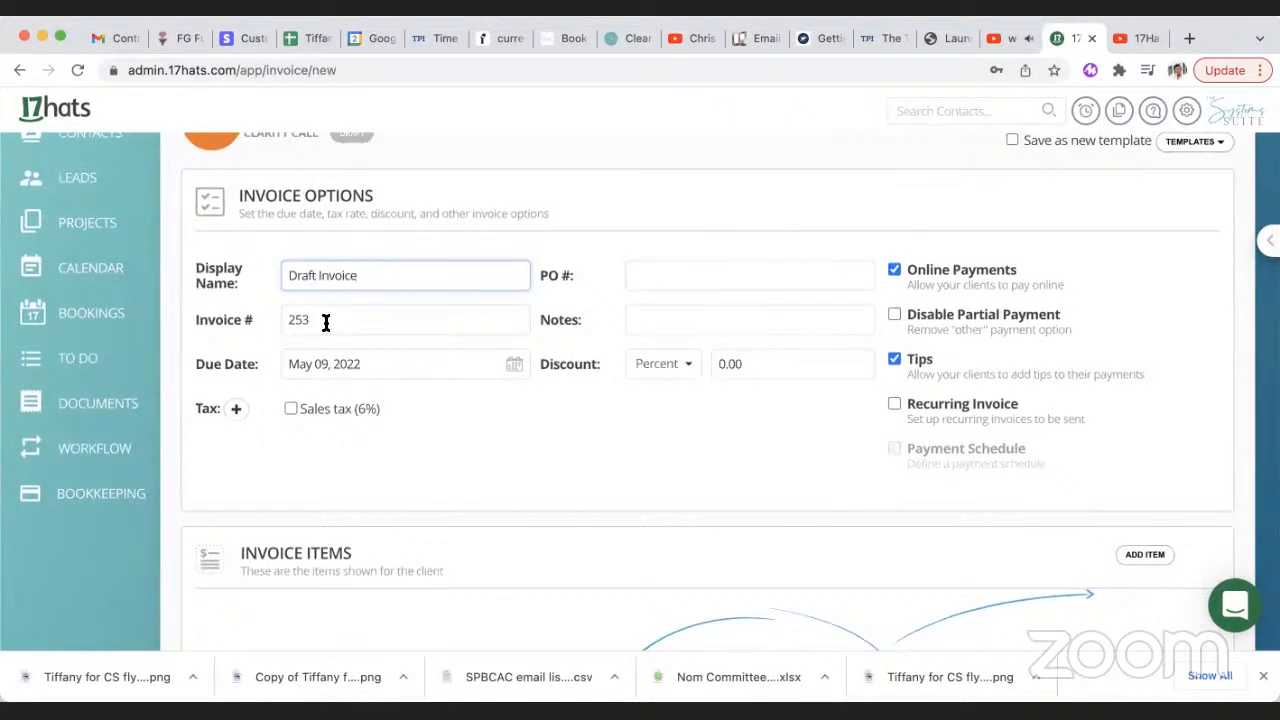
click(343, 366)
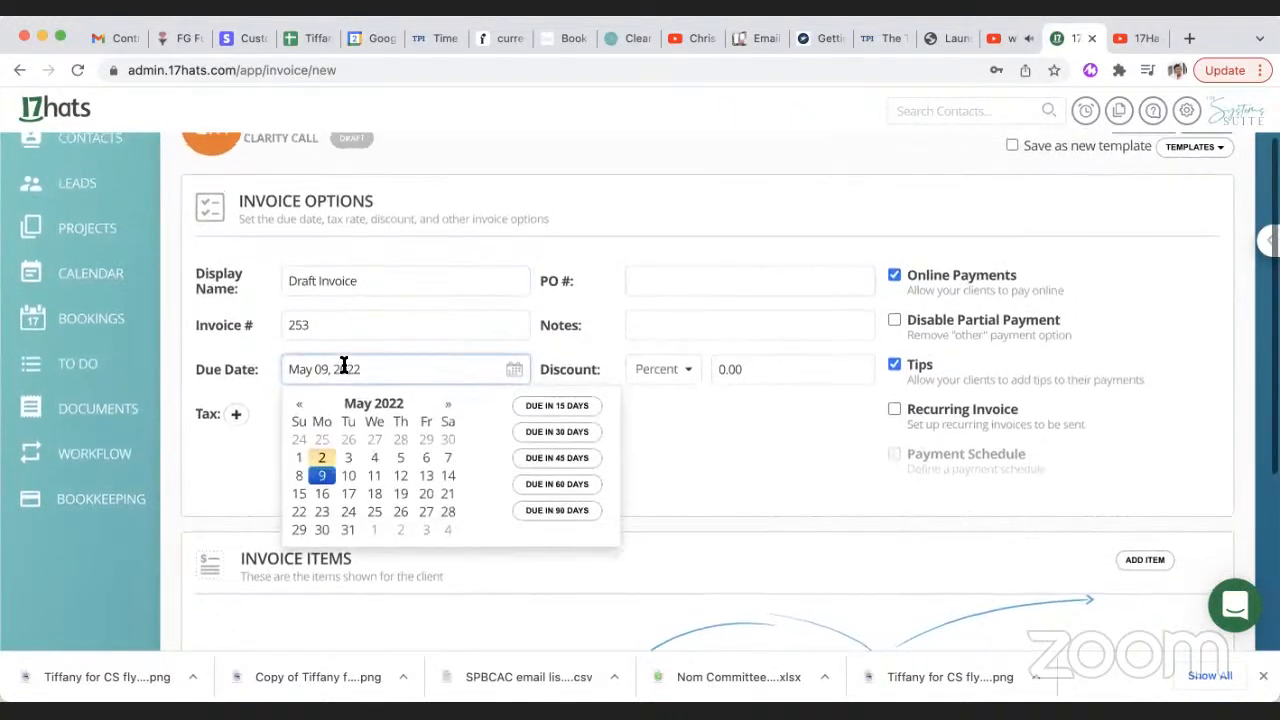
scroll(343, 366, up, 3)
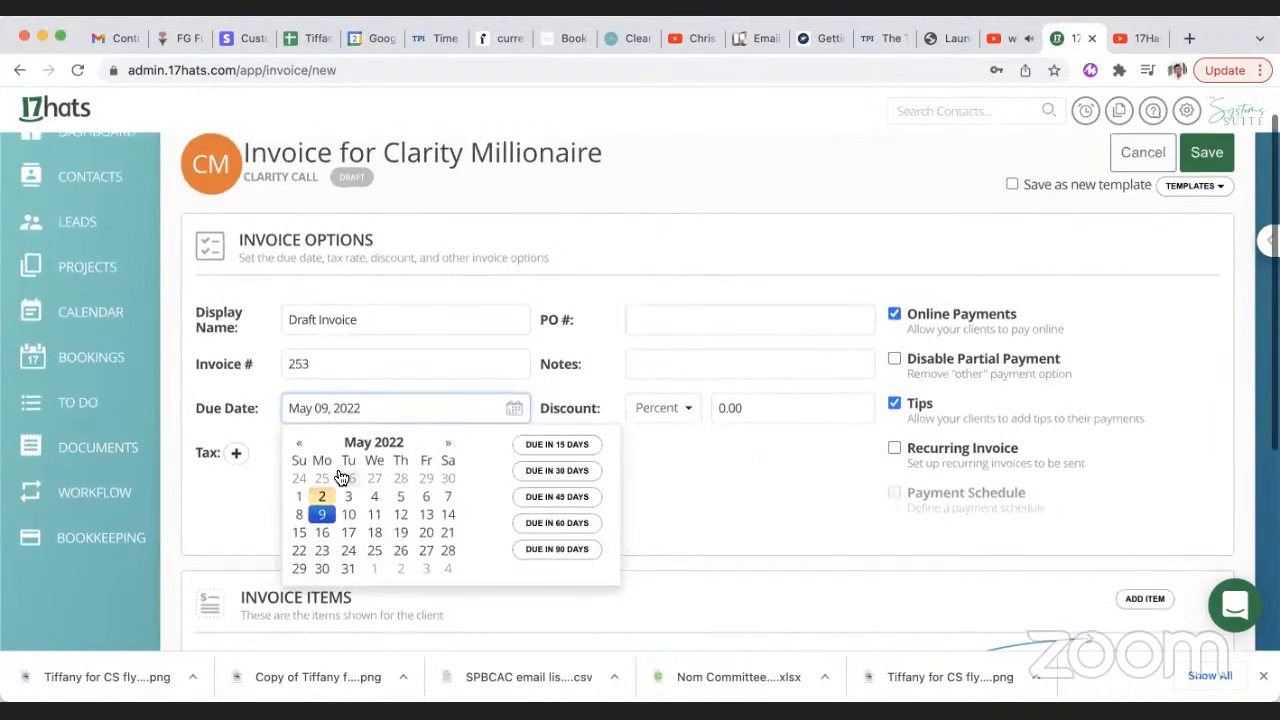
scroll(341, 478, up, 2)
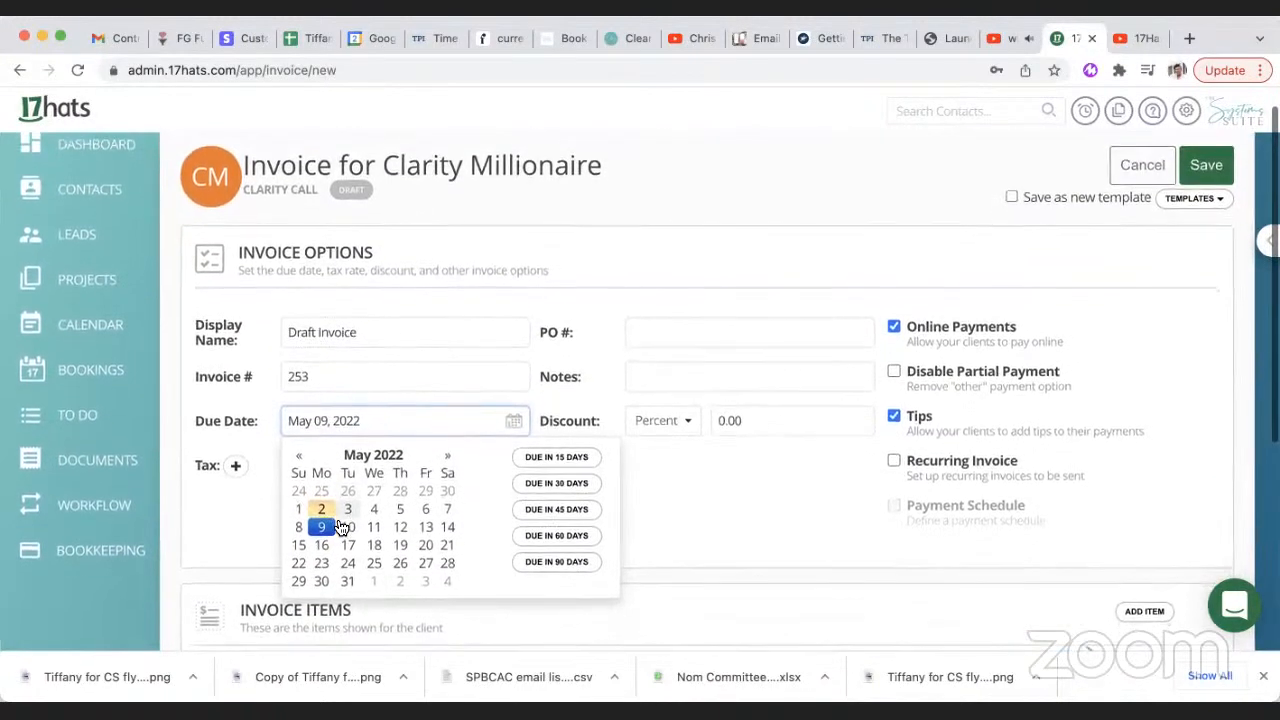
click(493, 464)
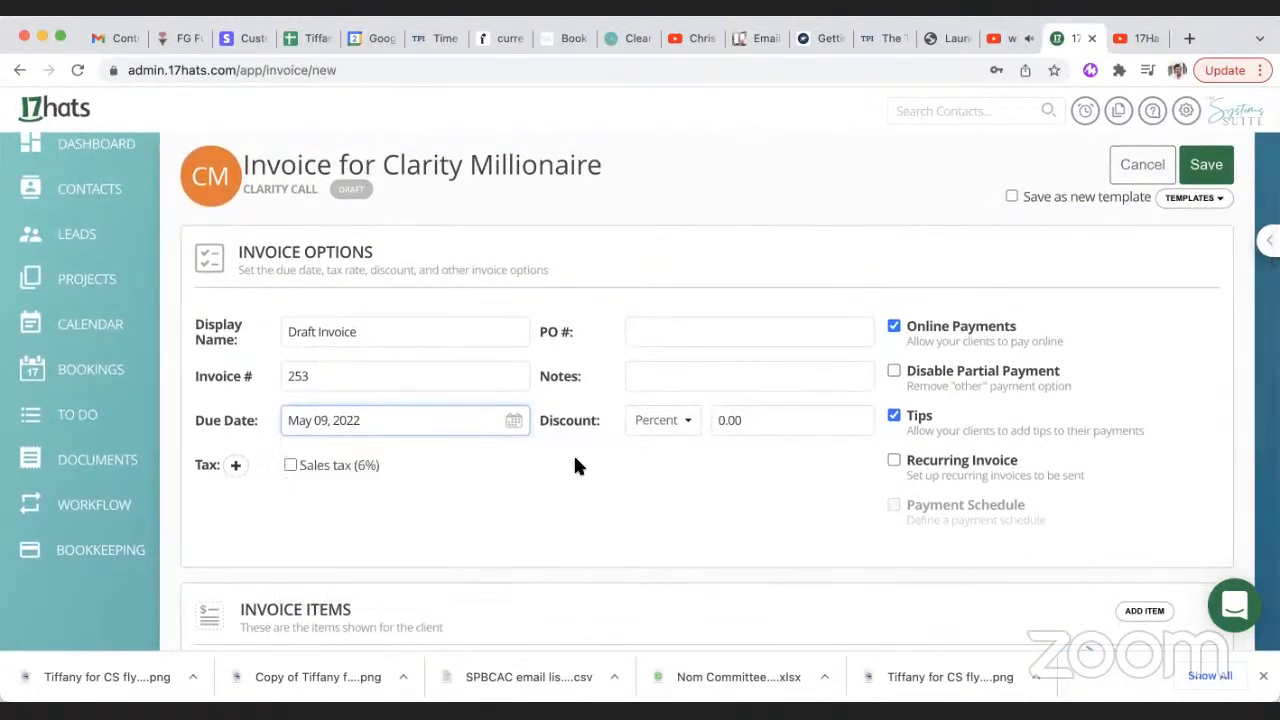
click(502, 424)
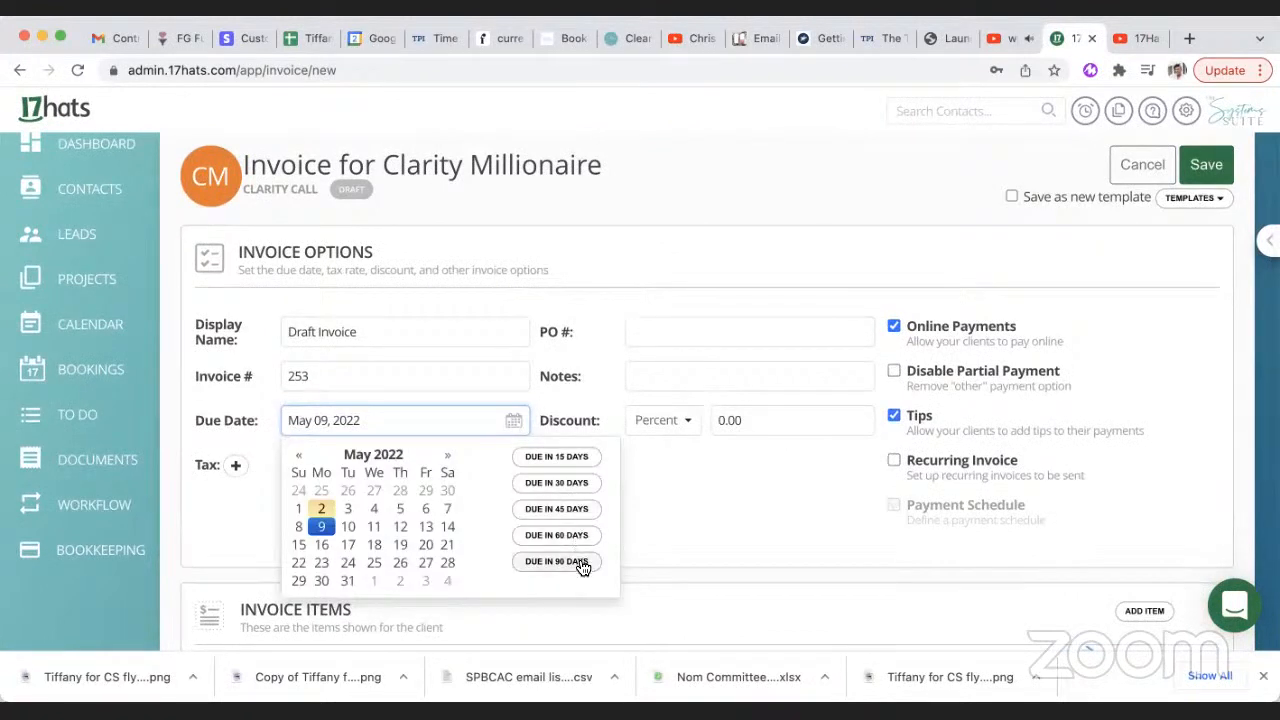
- Look over the invoice's PO number and notes fields and the discount type choices
click(702, 334)
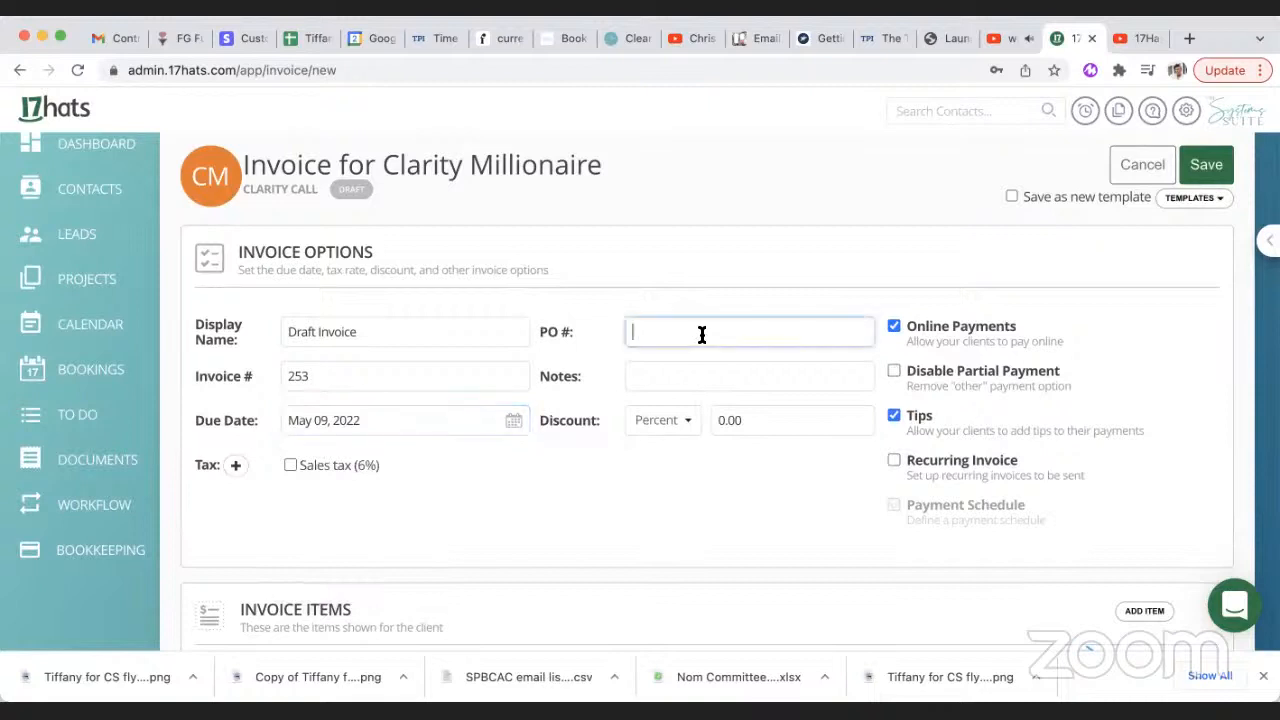
scroll(702, 334, down, 1)
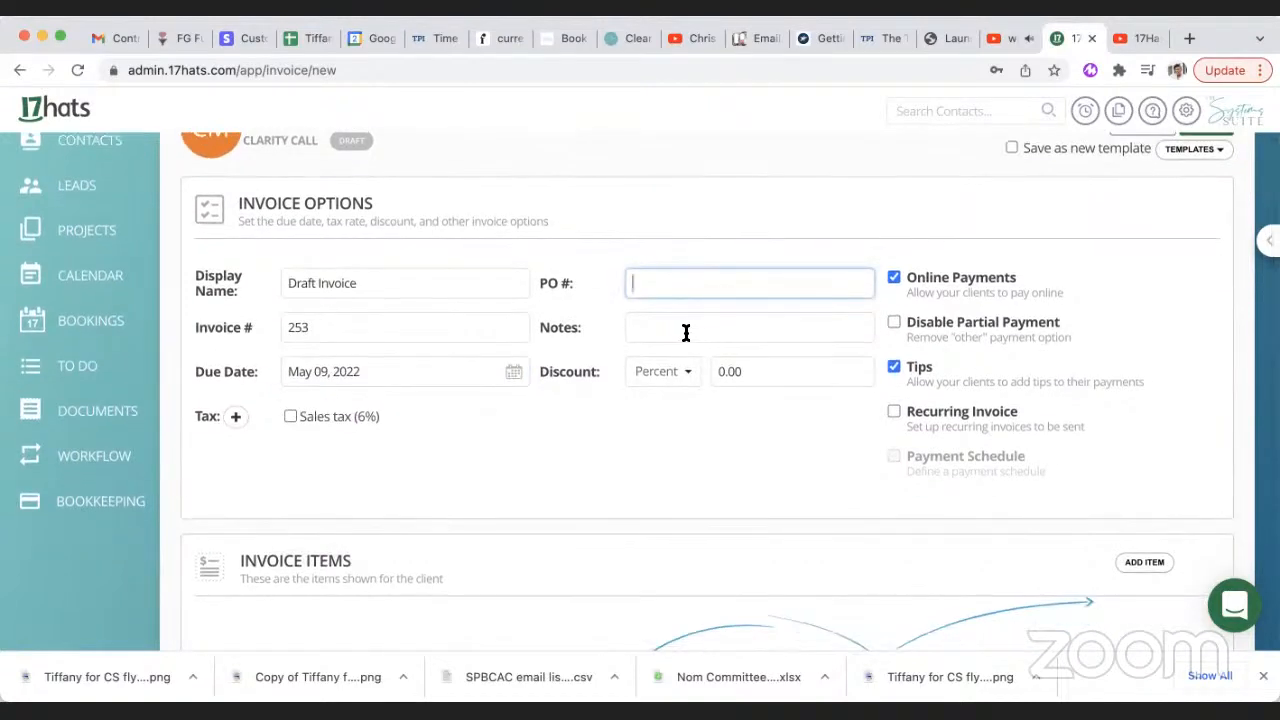
click(686, 333)
click(676, 381)
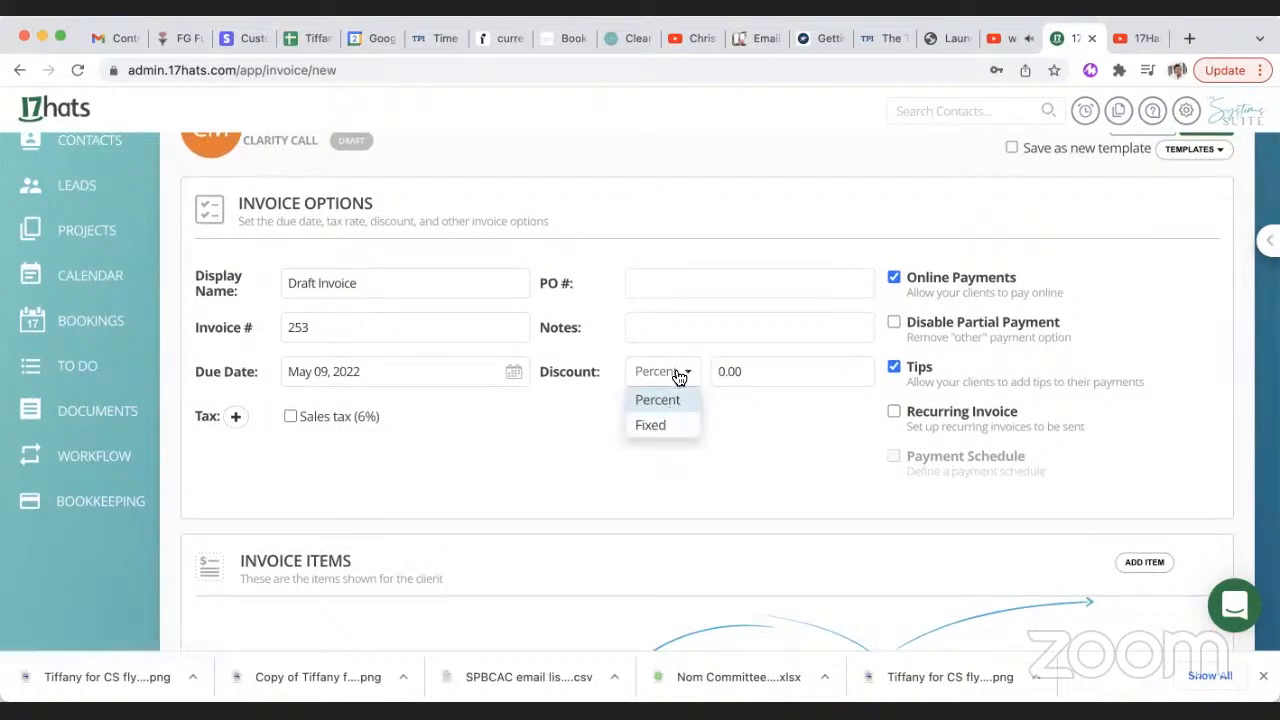
click(685, 370)
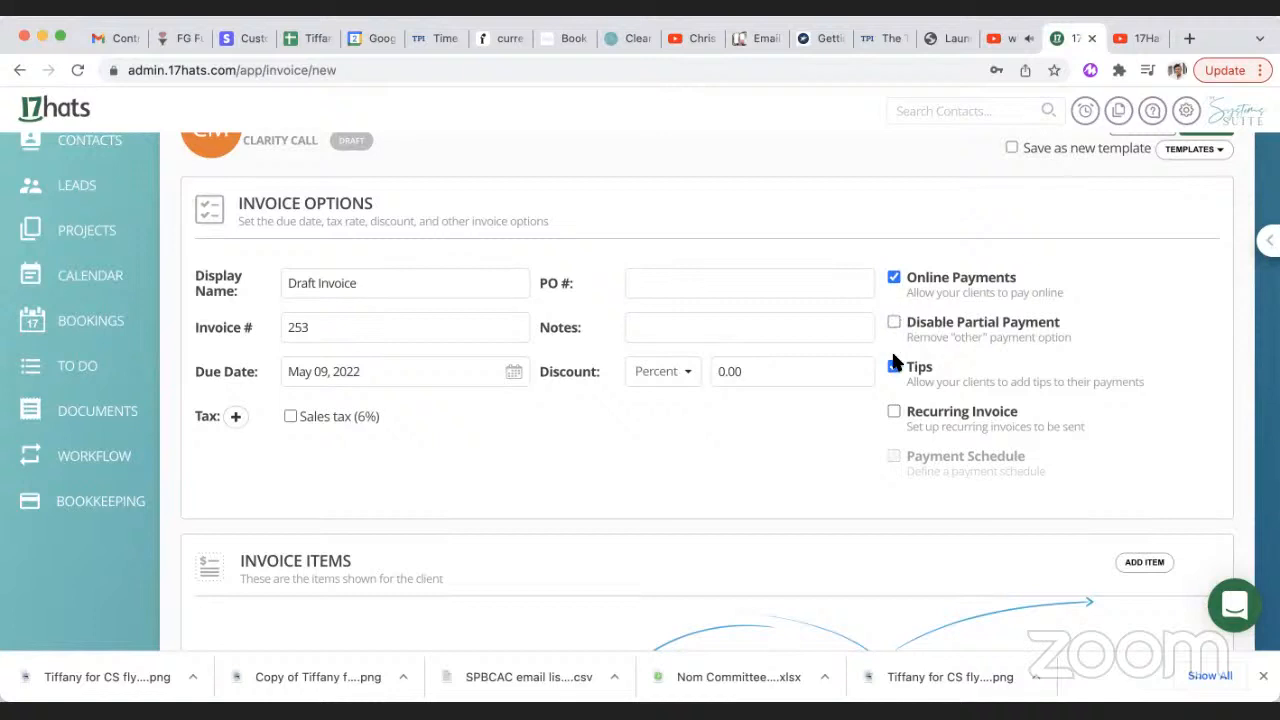
- Open the recurring invoice settings and examine the sending interval units and the available email templates
click(890, 411)
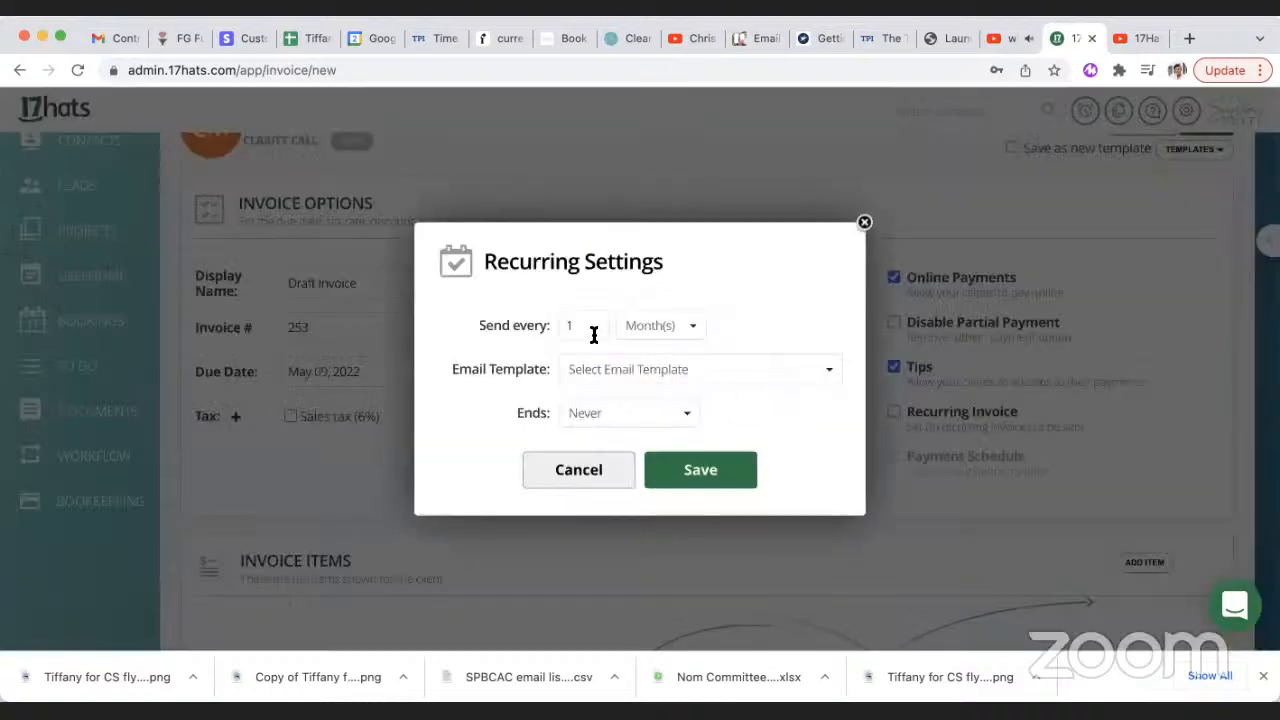
click(661, 338)
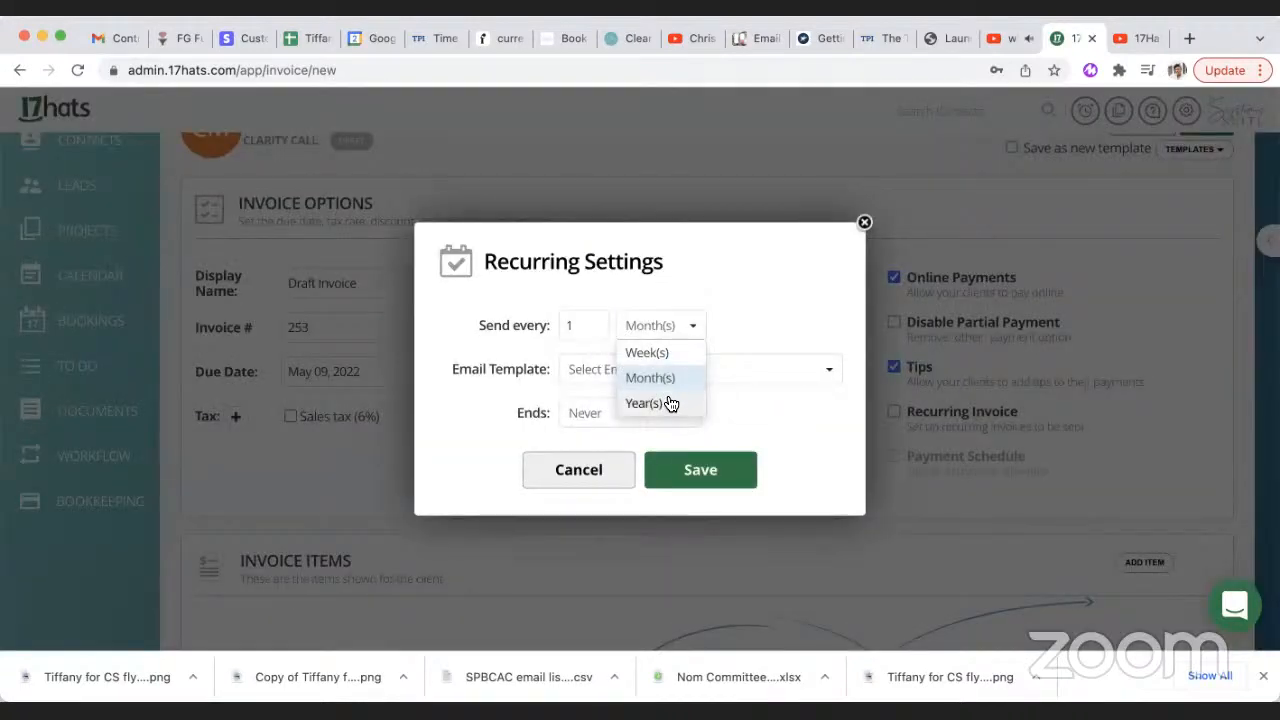
click(727, 302)
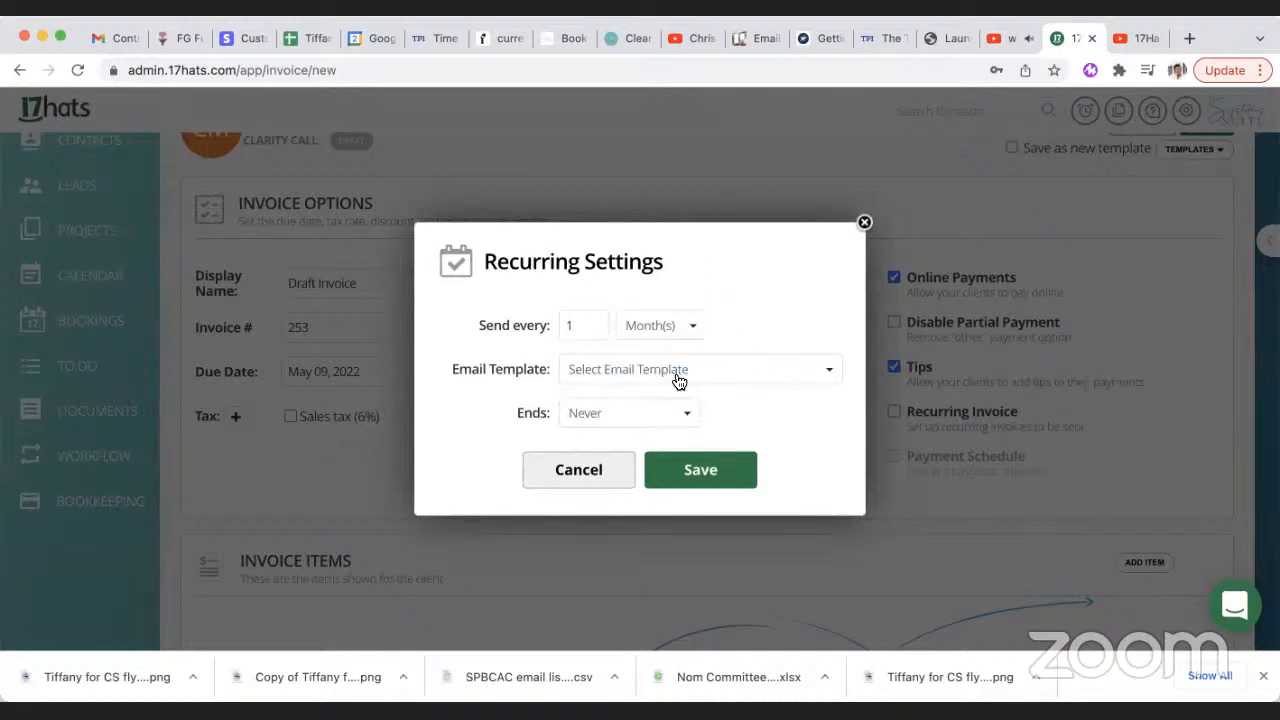
click(672, 375)
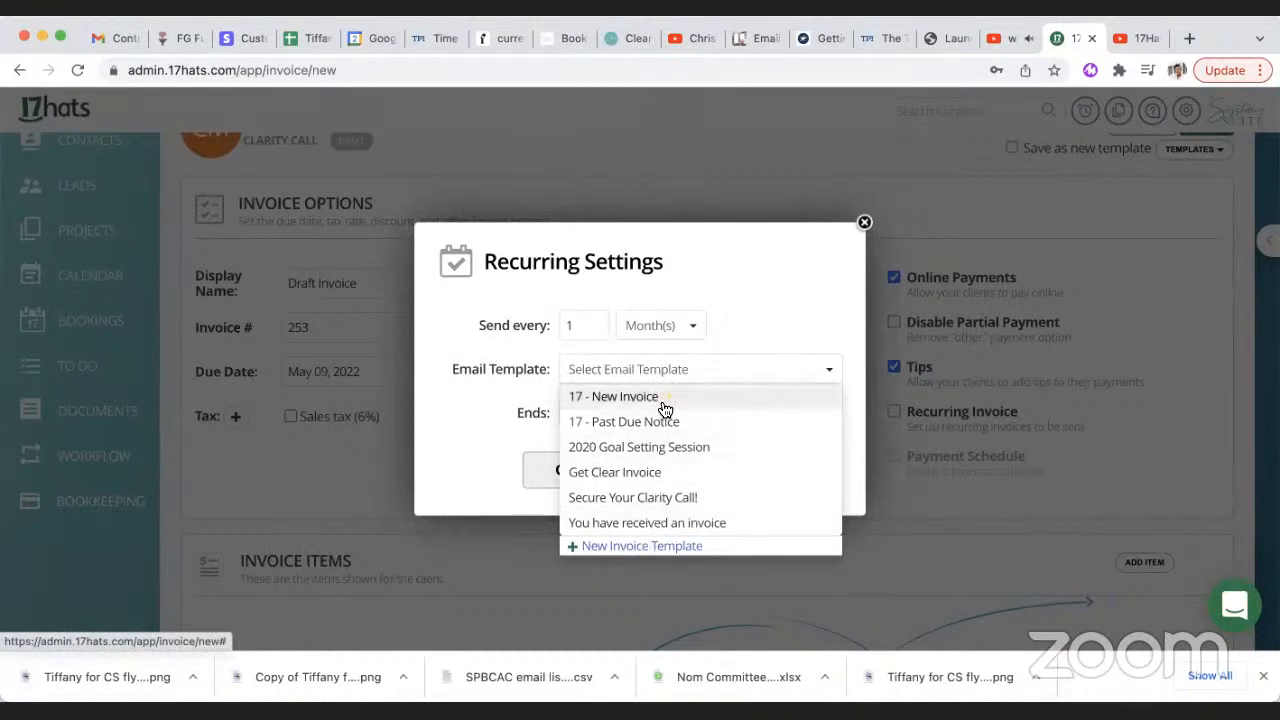
click(660, 372)
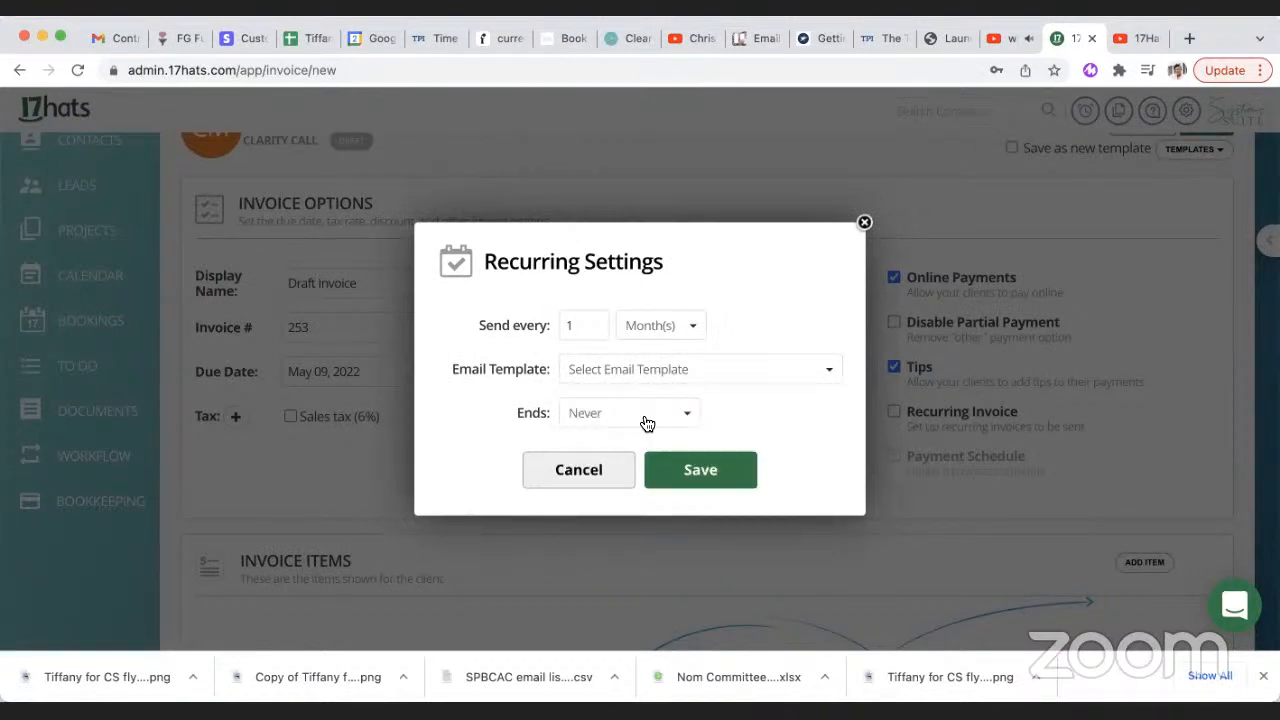
- Try ending the recurring invoice after a number of occurrences and on a specific date, and cancel the recurring settings
click(645, 423)
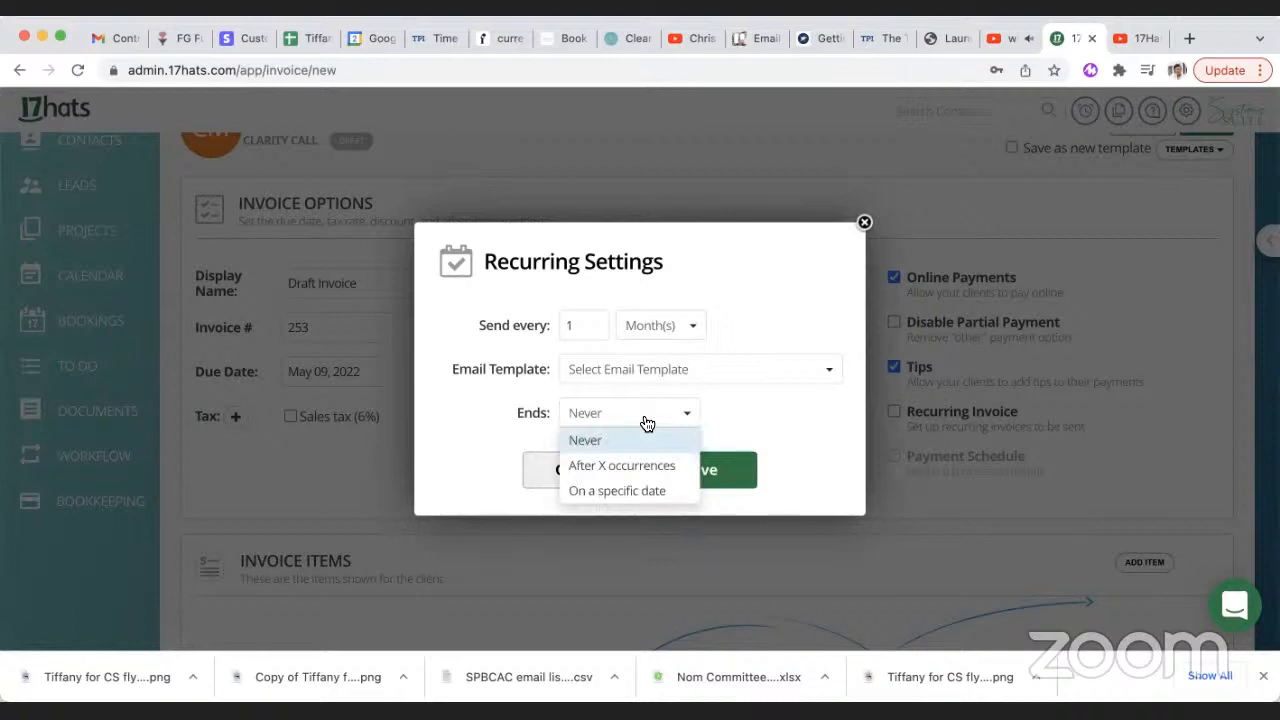
click(597, 471)
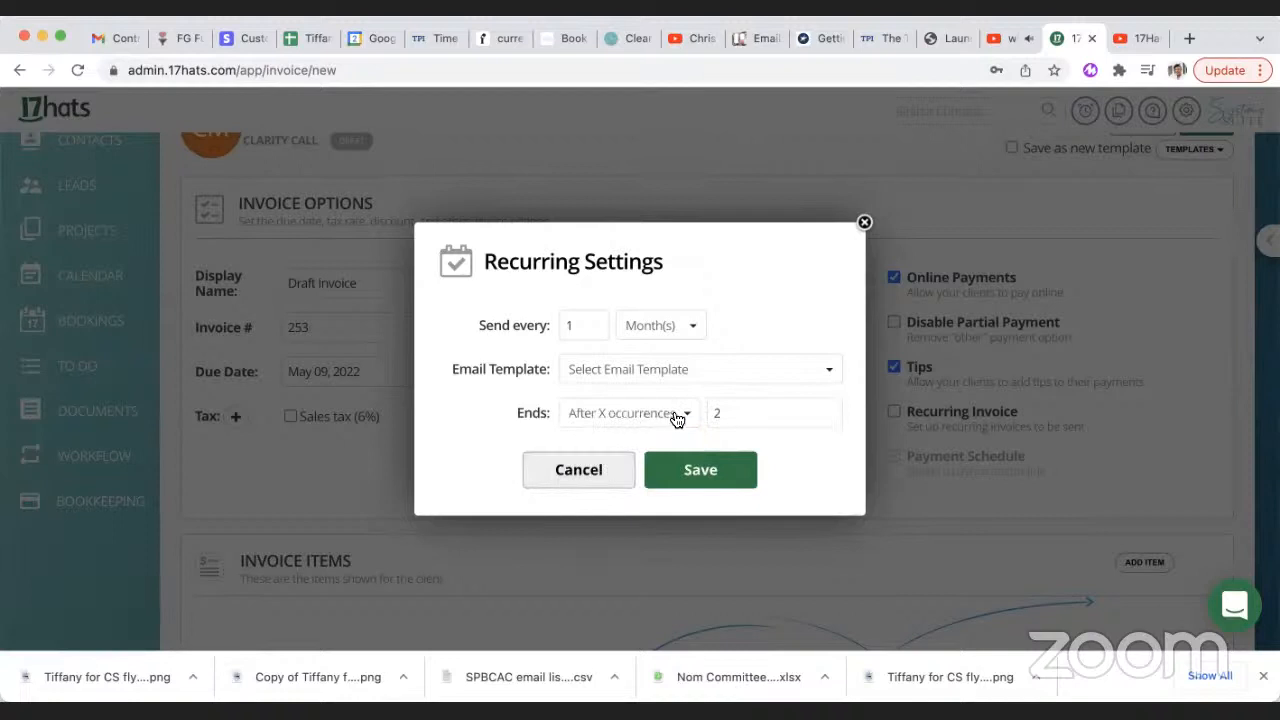
click(723, 414)
key(BackSpace)
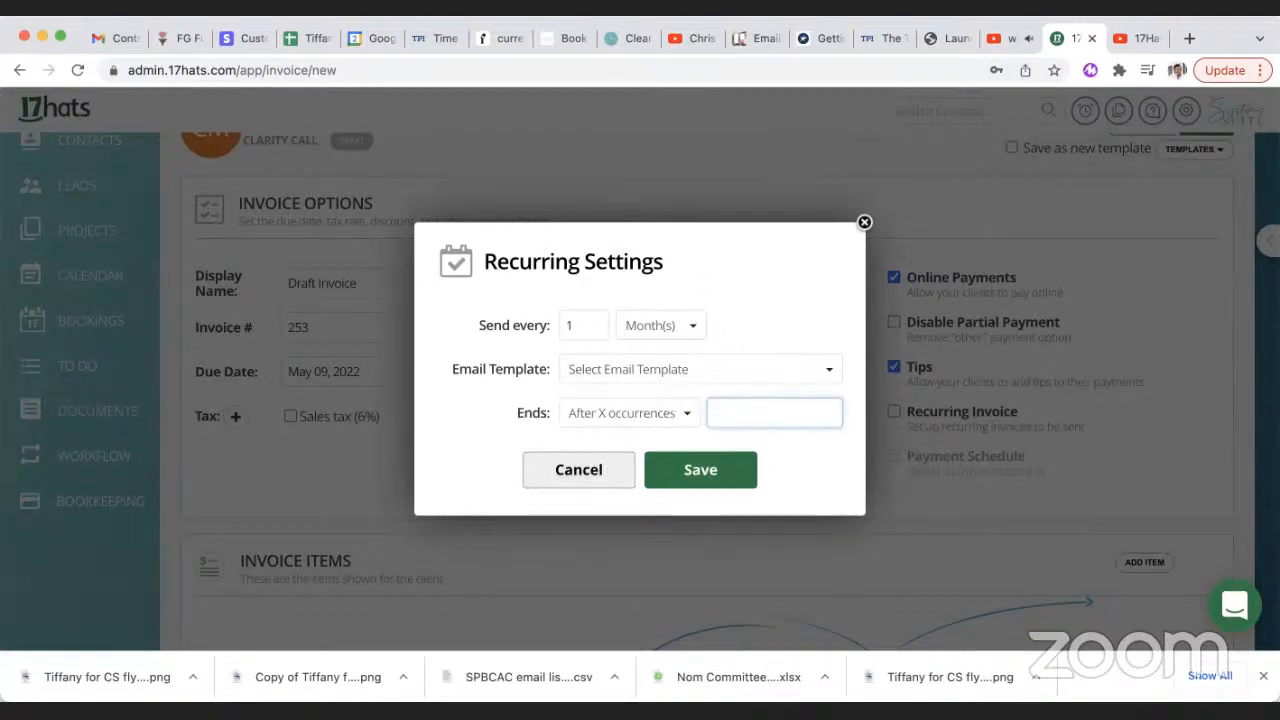
click(675, 423)
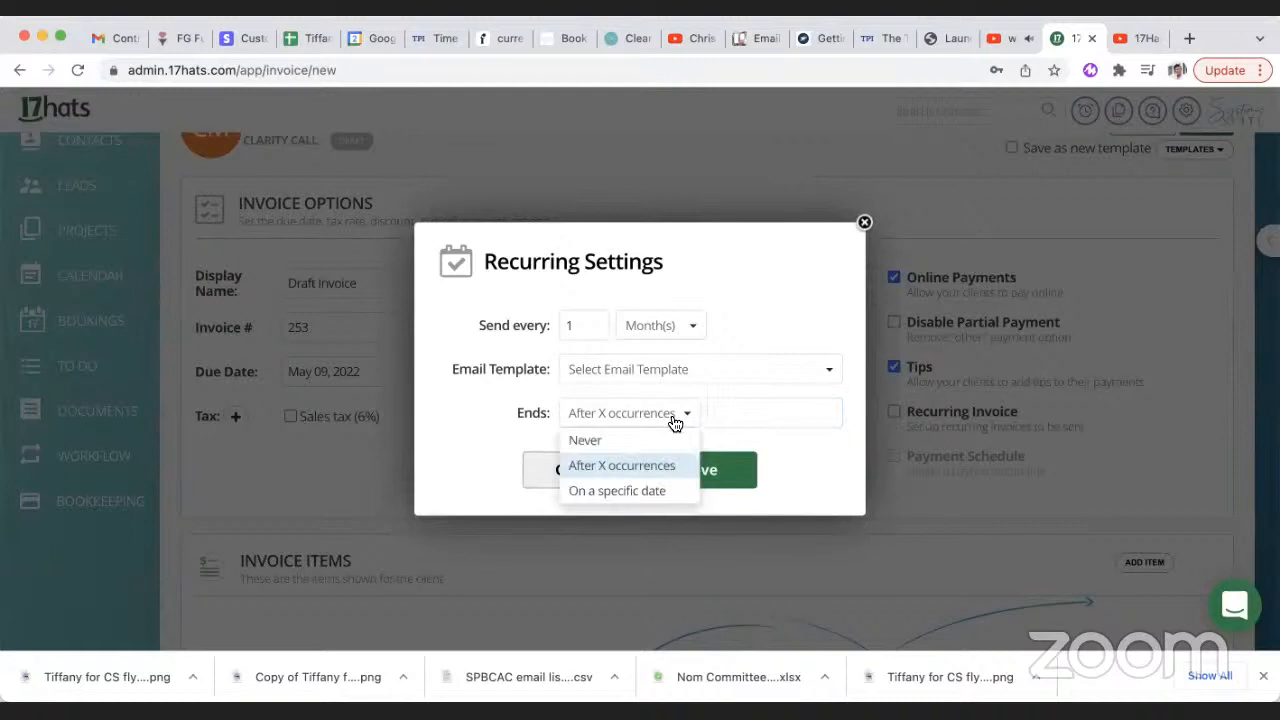
click(646, 492)
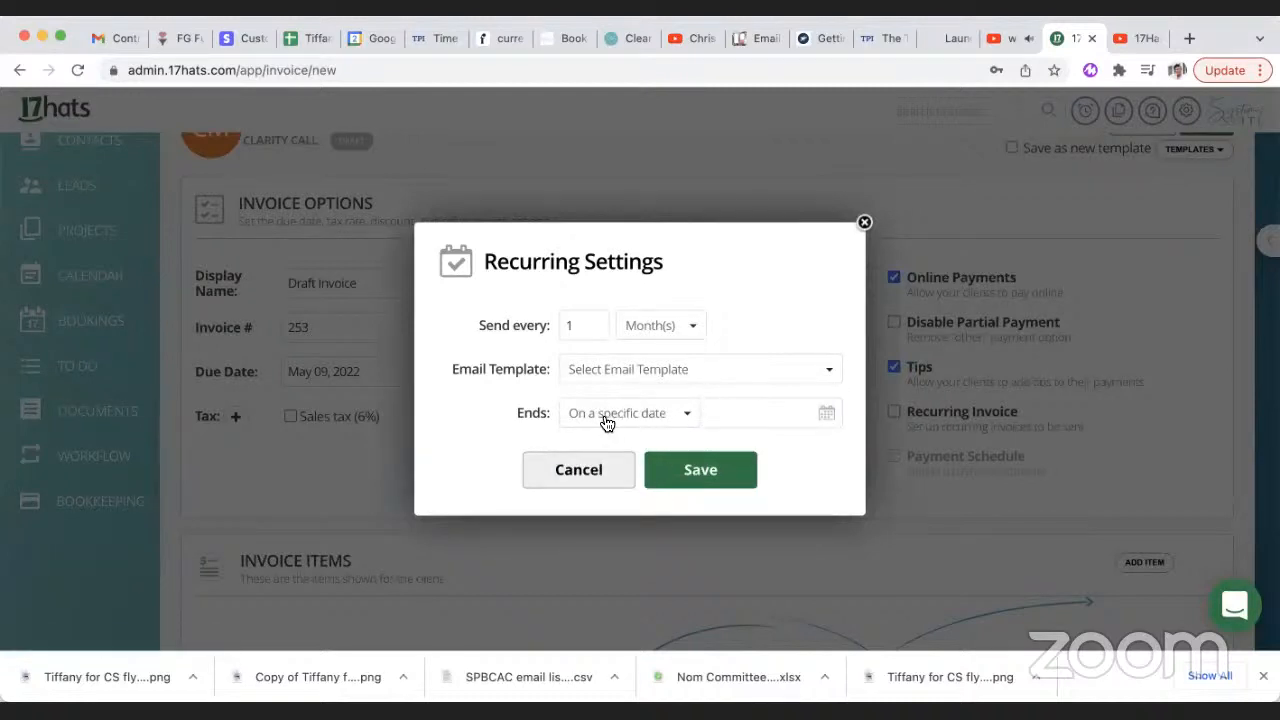
click(768, 415)
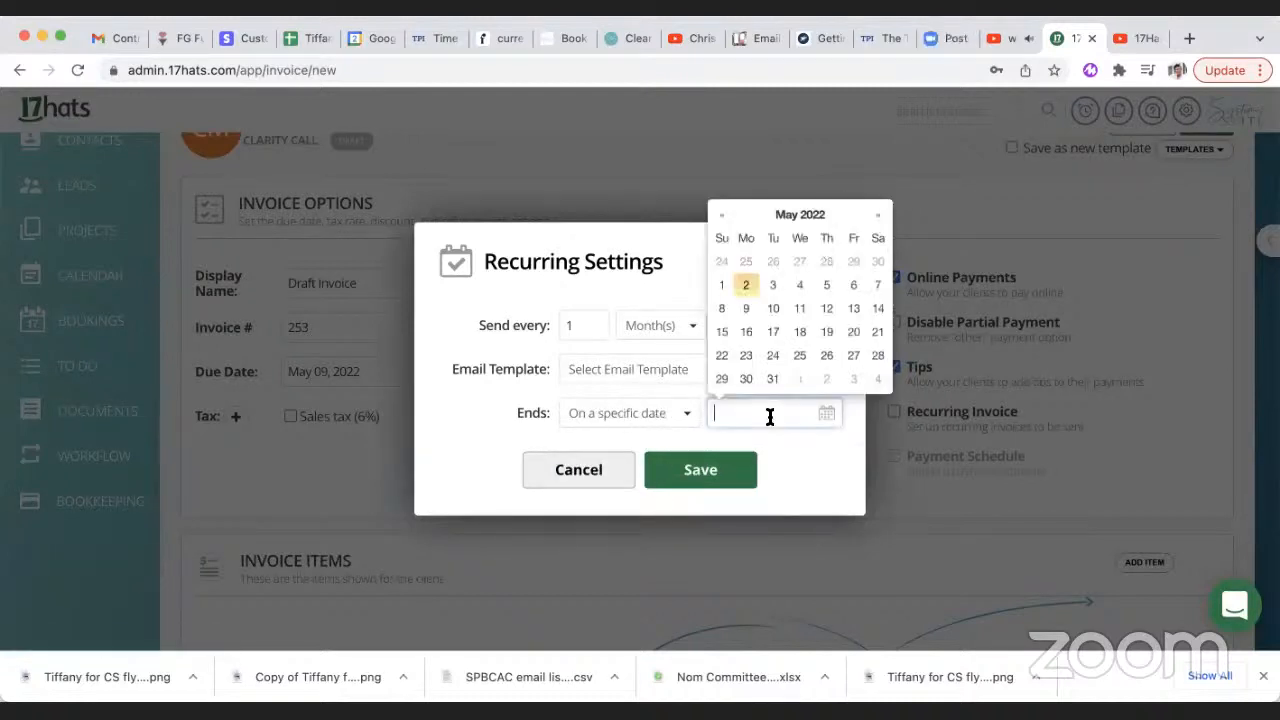
click(878, 215)
click(605, 478)
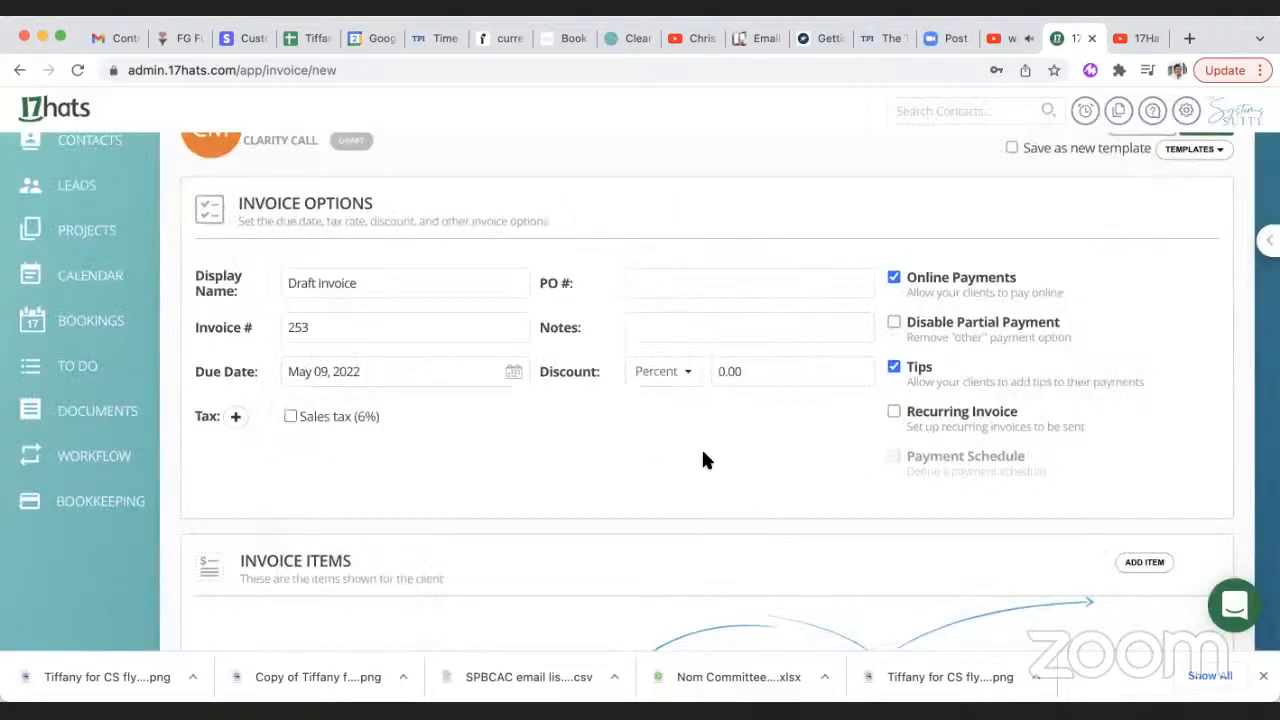
- Start a new invoice item and fill it from the saved item Clear Systems for Coaches & Creatives
scroll(703, 458, down, 5)
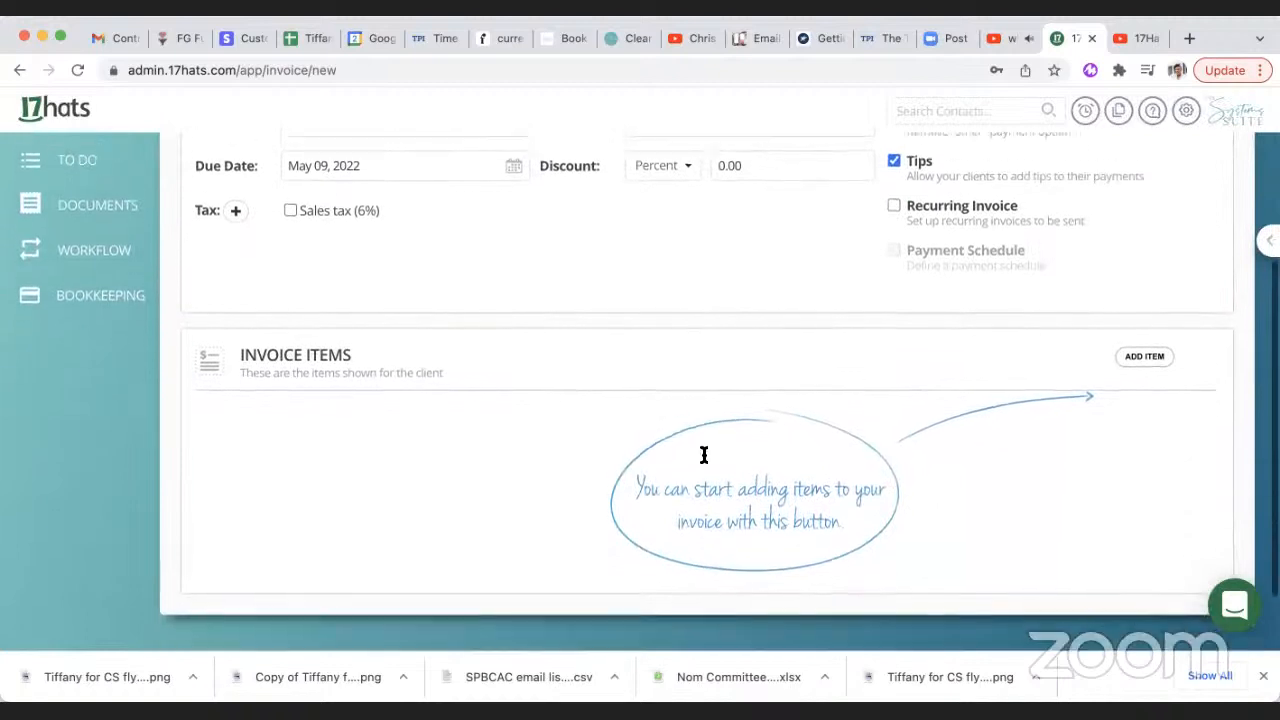
click(1143, 346)
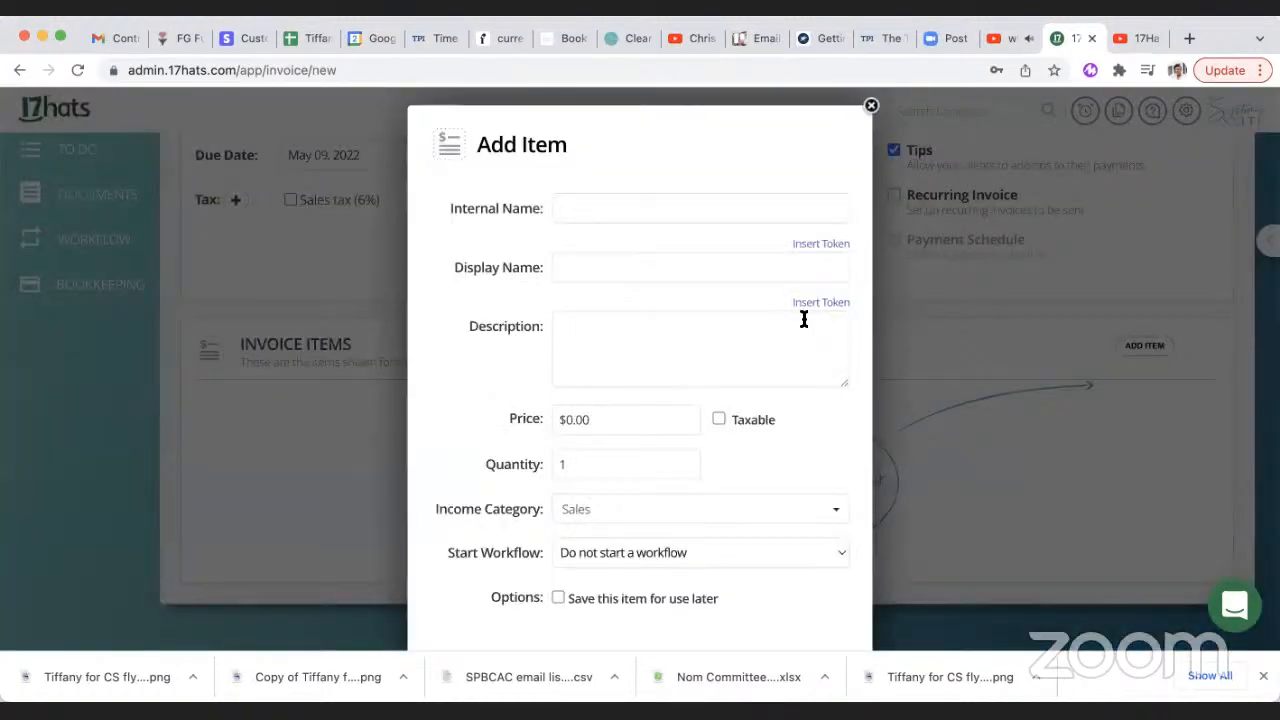
click(706, 209)
text(Sy)
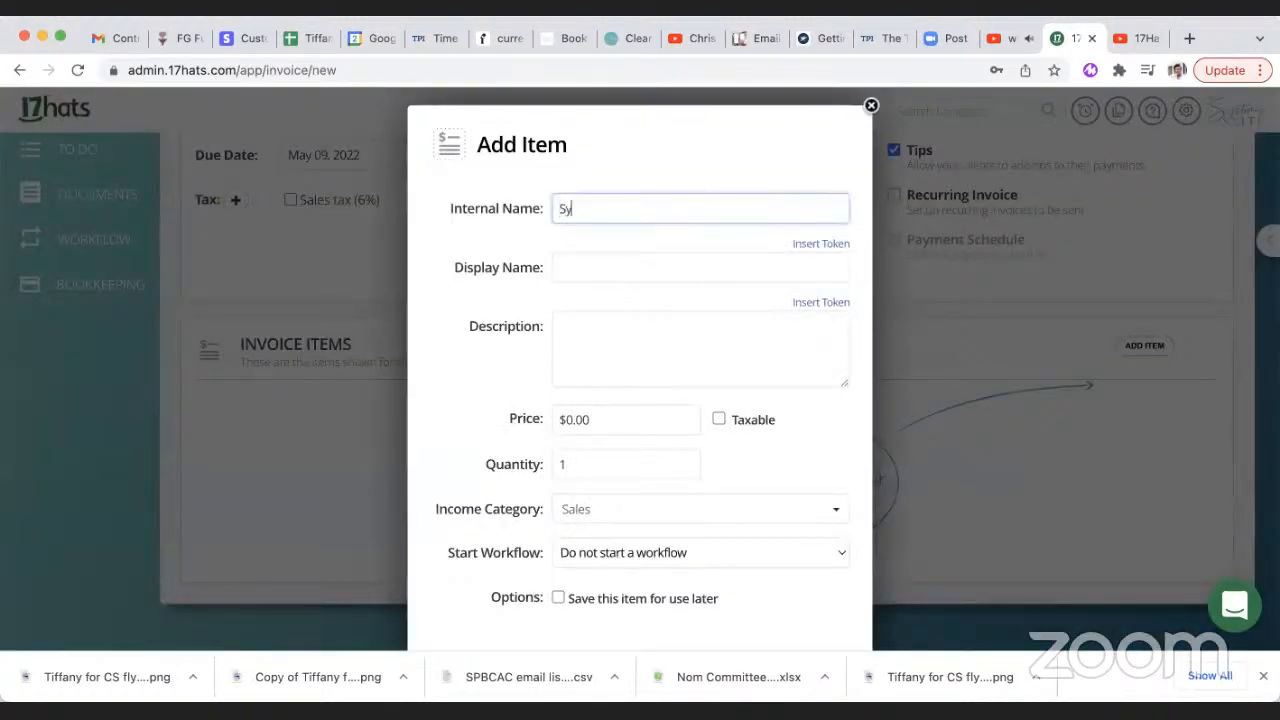
key(BackSpace)
text(m)
key(BackSpace)
key(BackSpace)
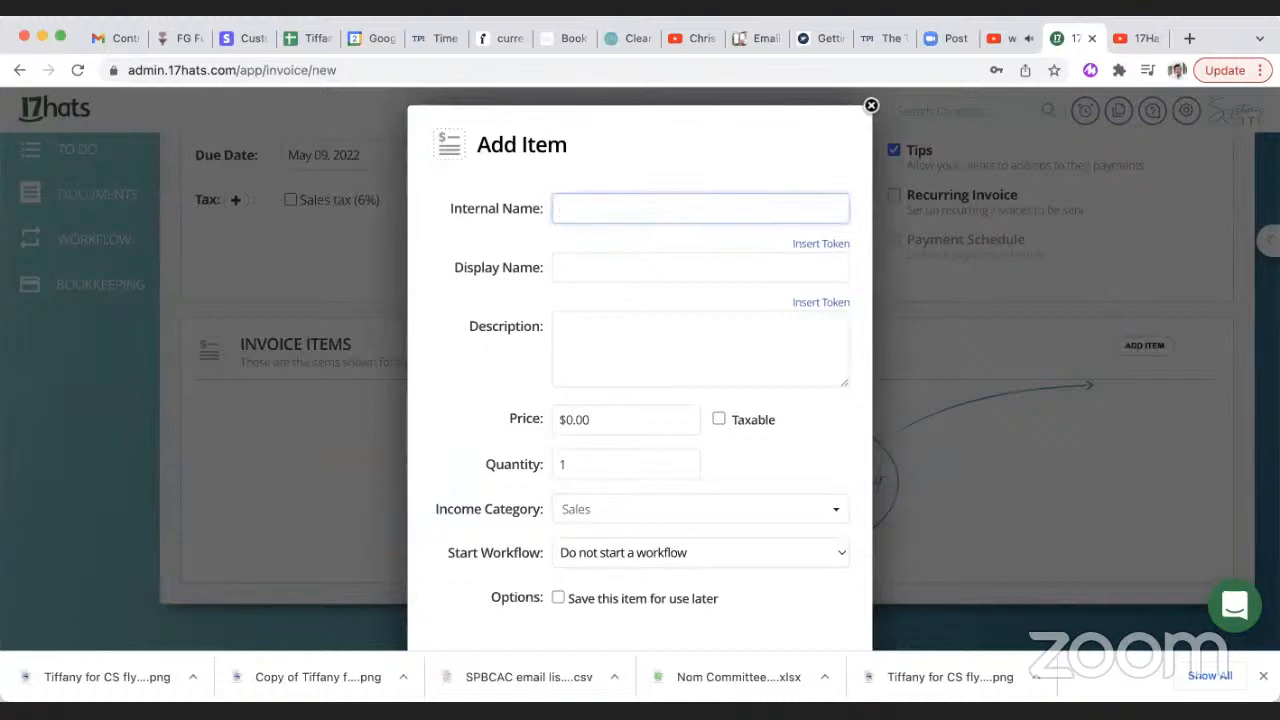
text(Cre)
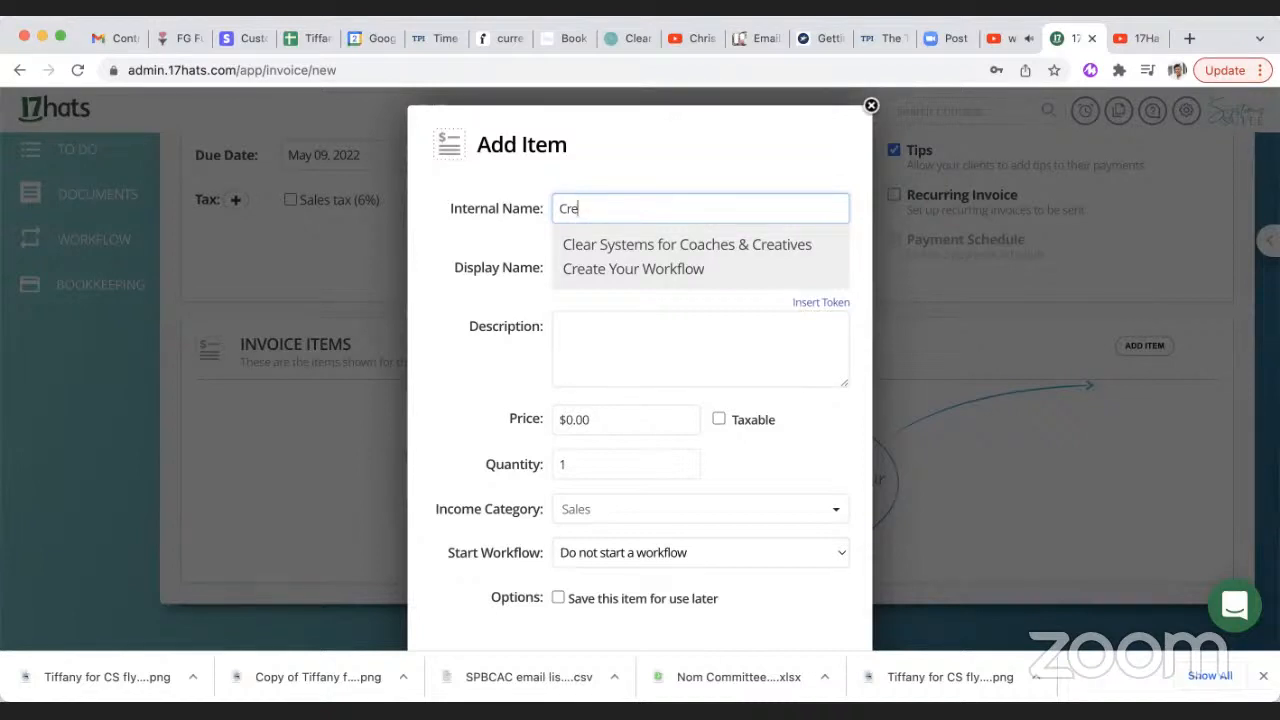
click(648, 246)
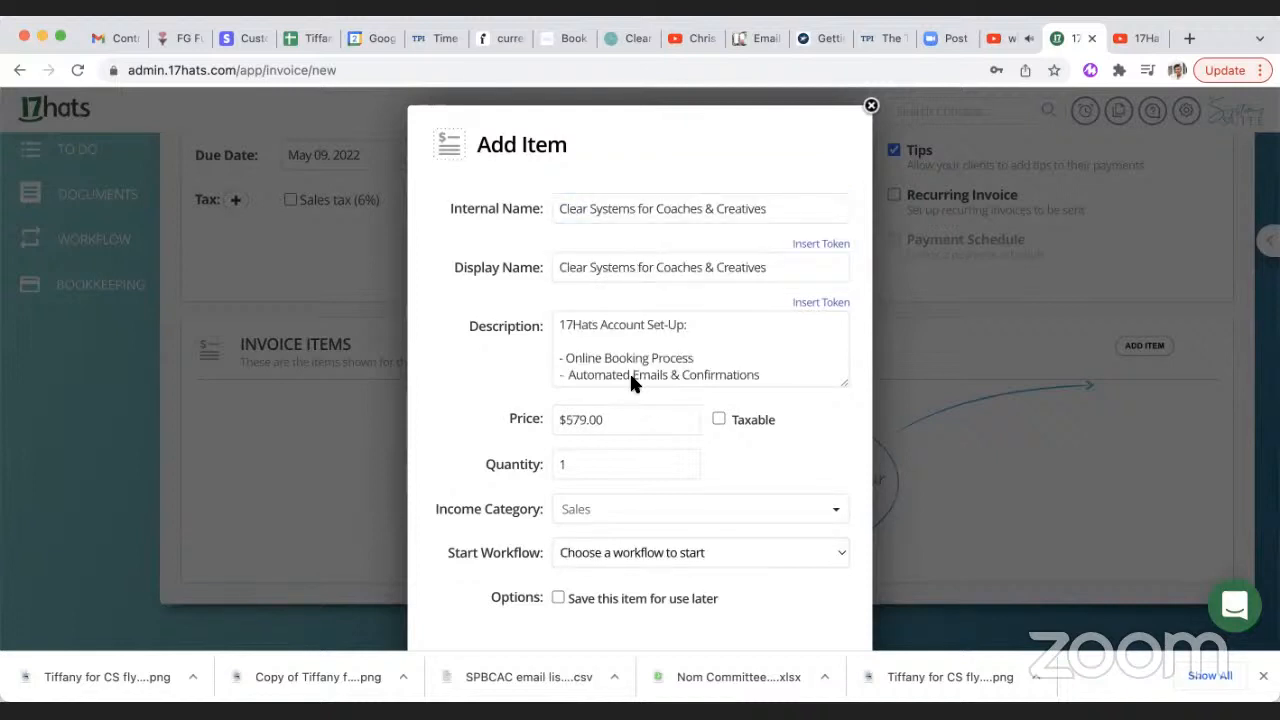
- Review the description of the Clear Systems for Coaches & Creatives item and save it to the invoice
scroll(631, 363, down, 5)
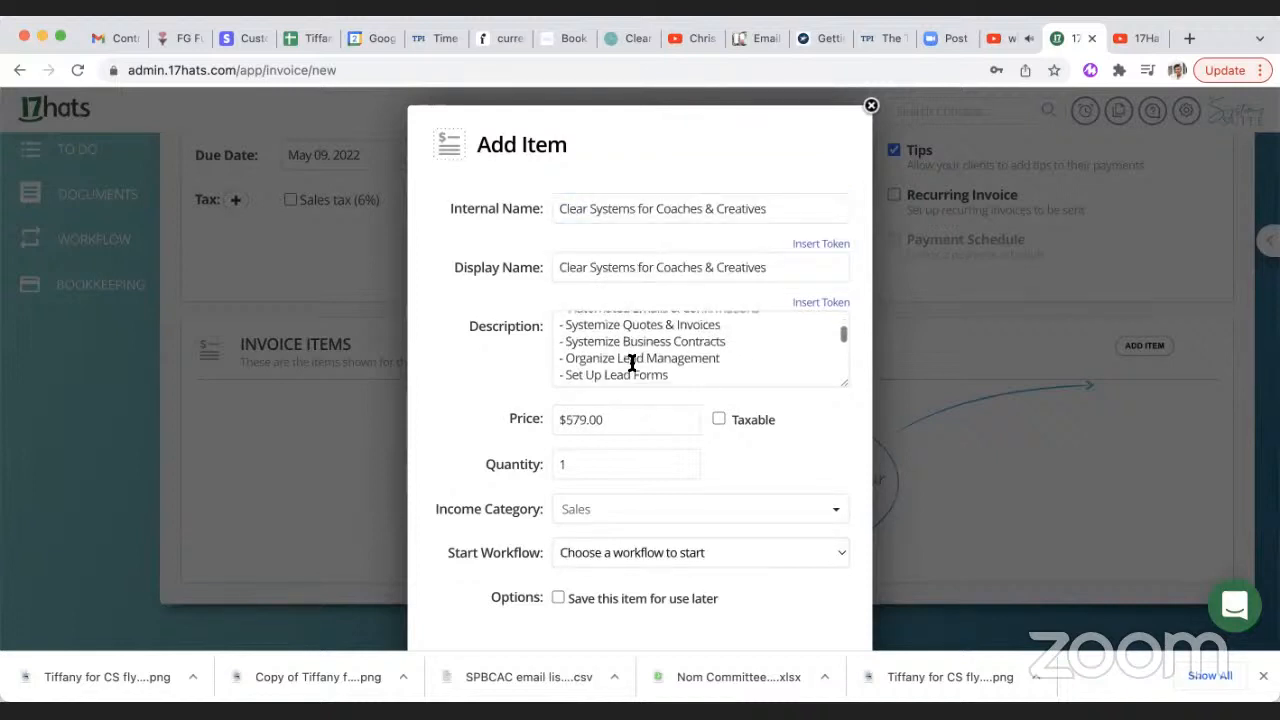
scroll(601, 431, down, 2)
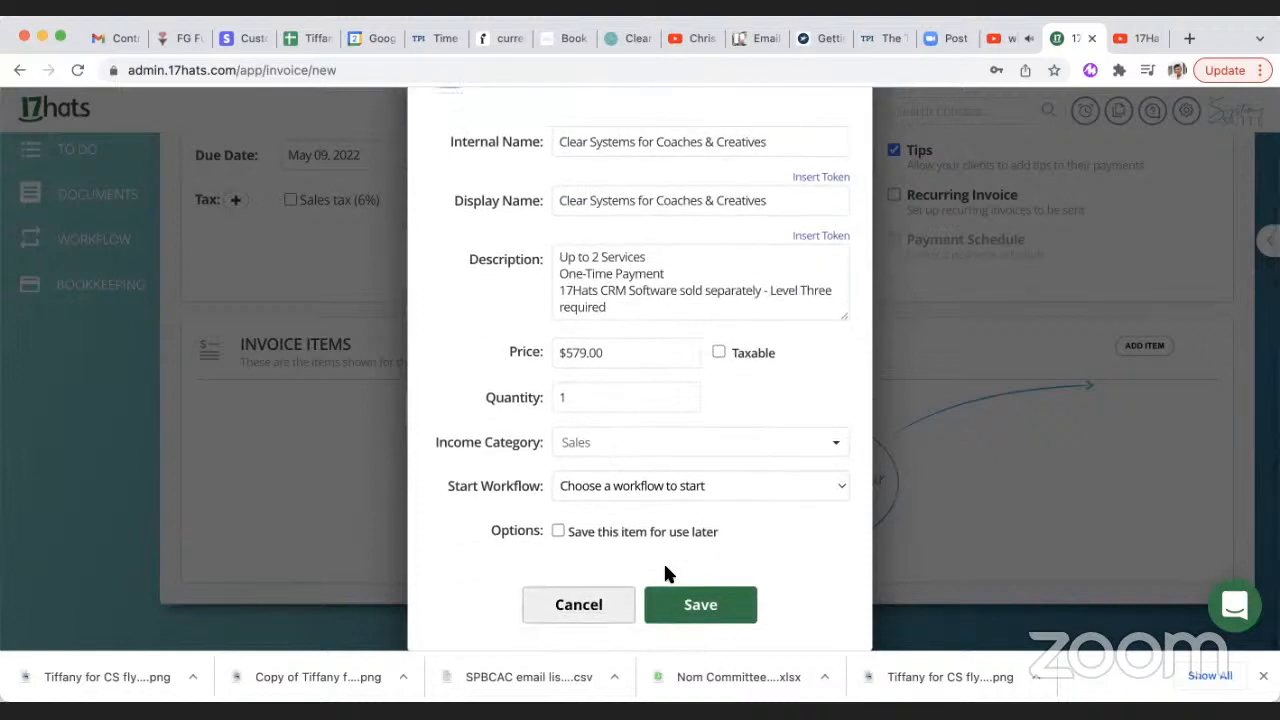
click(699, 607)
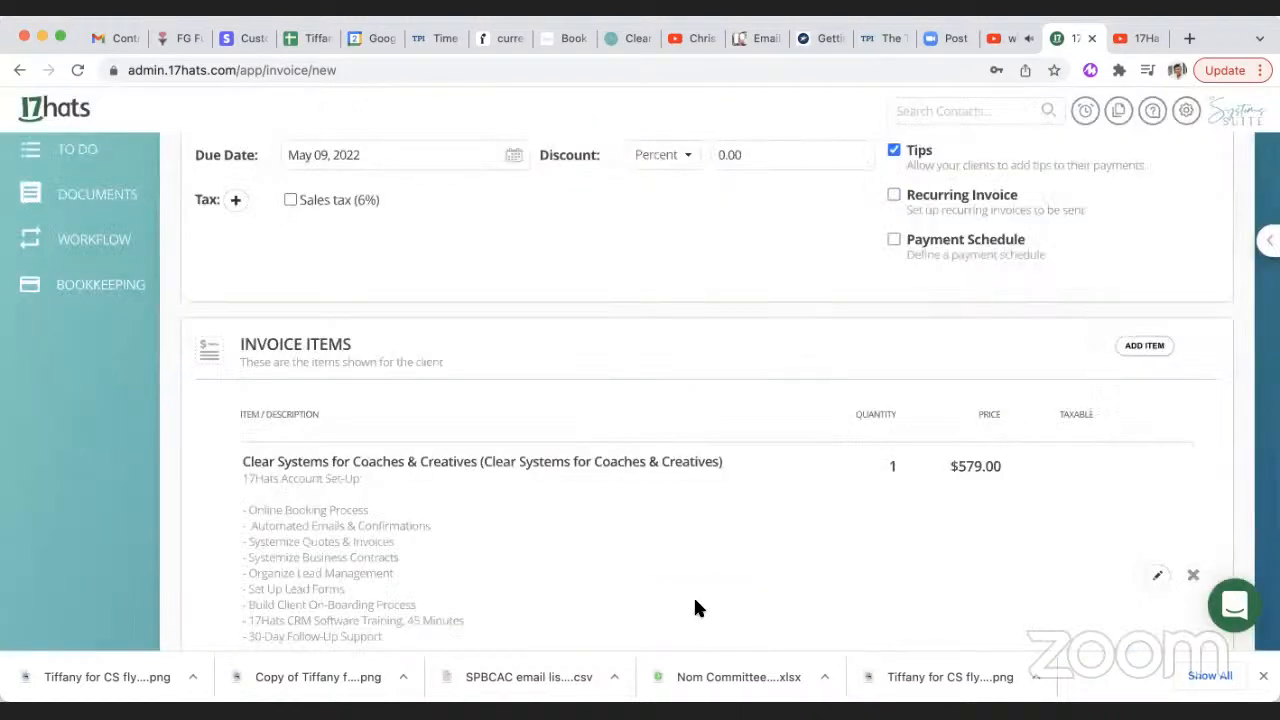
scroll(697, 607, down, 5)
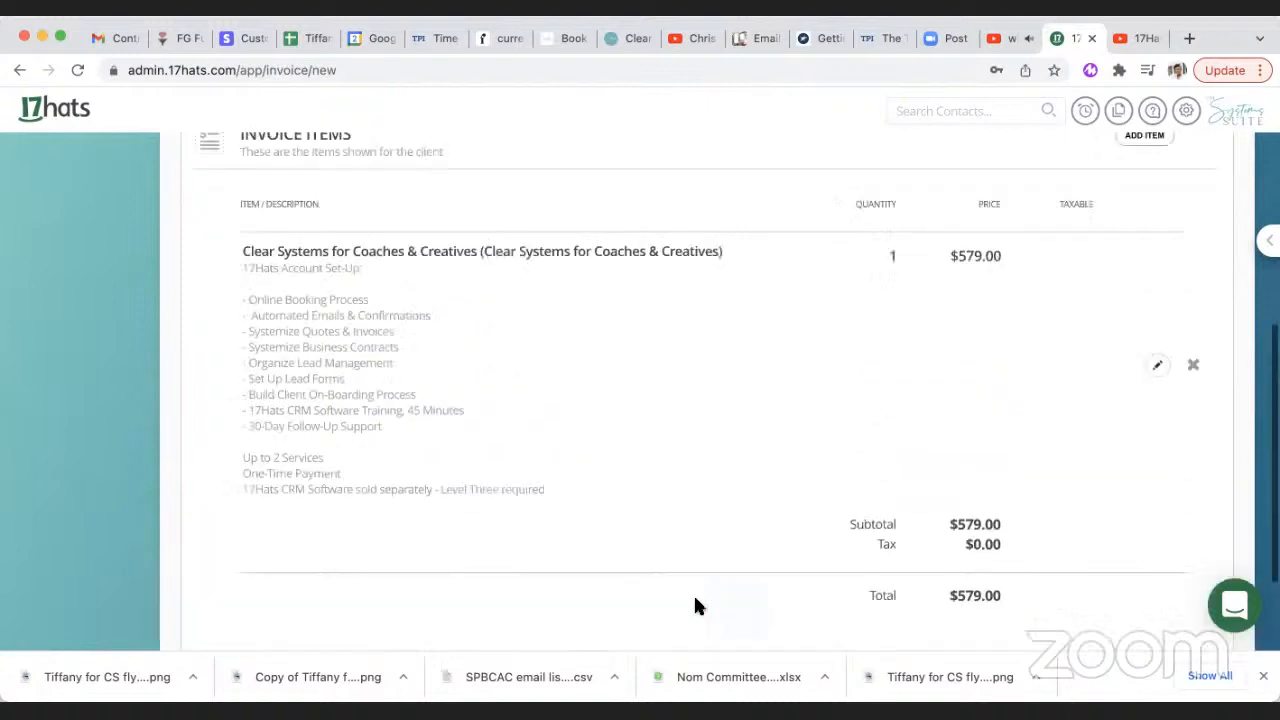
- Open the payment schedule choices for the invoice, examine them, and close them without selecting one
scroll(697, 606, up, 5)
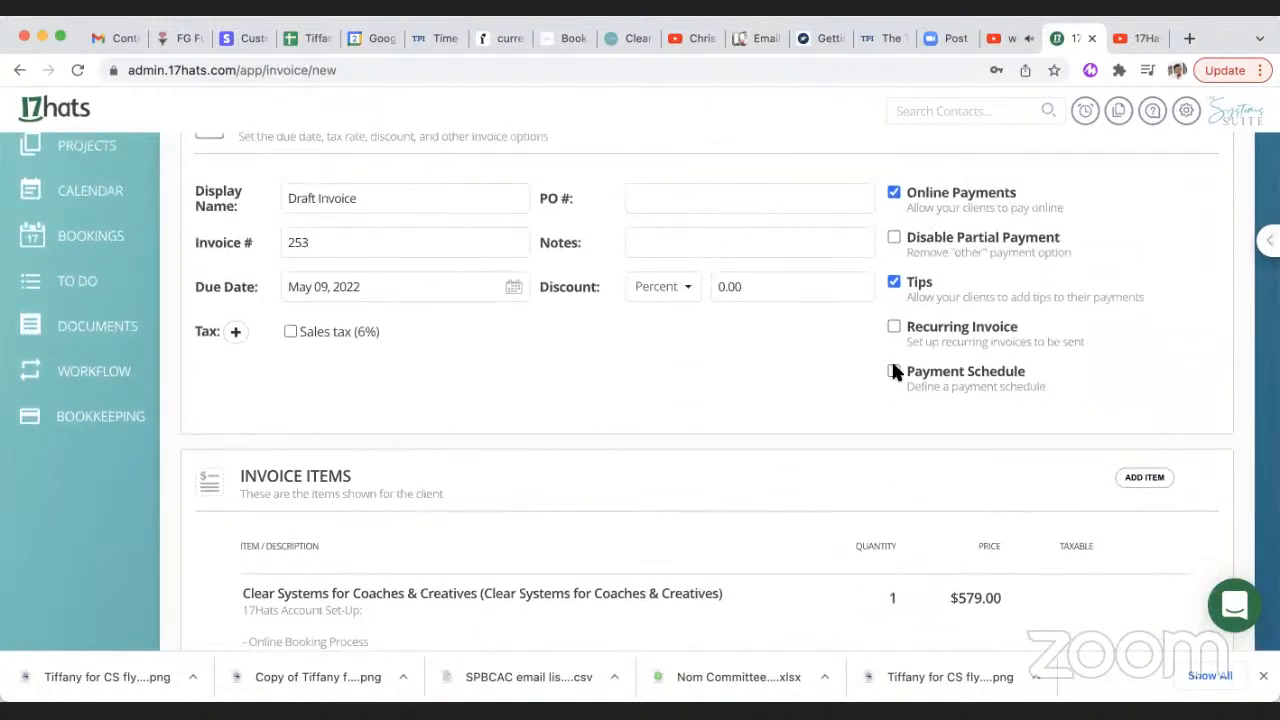
click(893, 373)
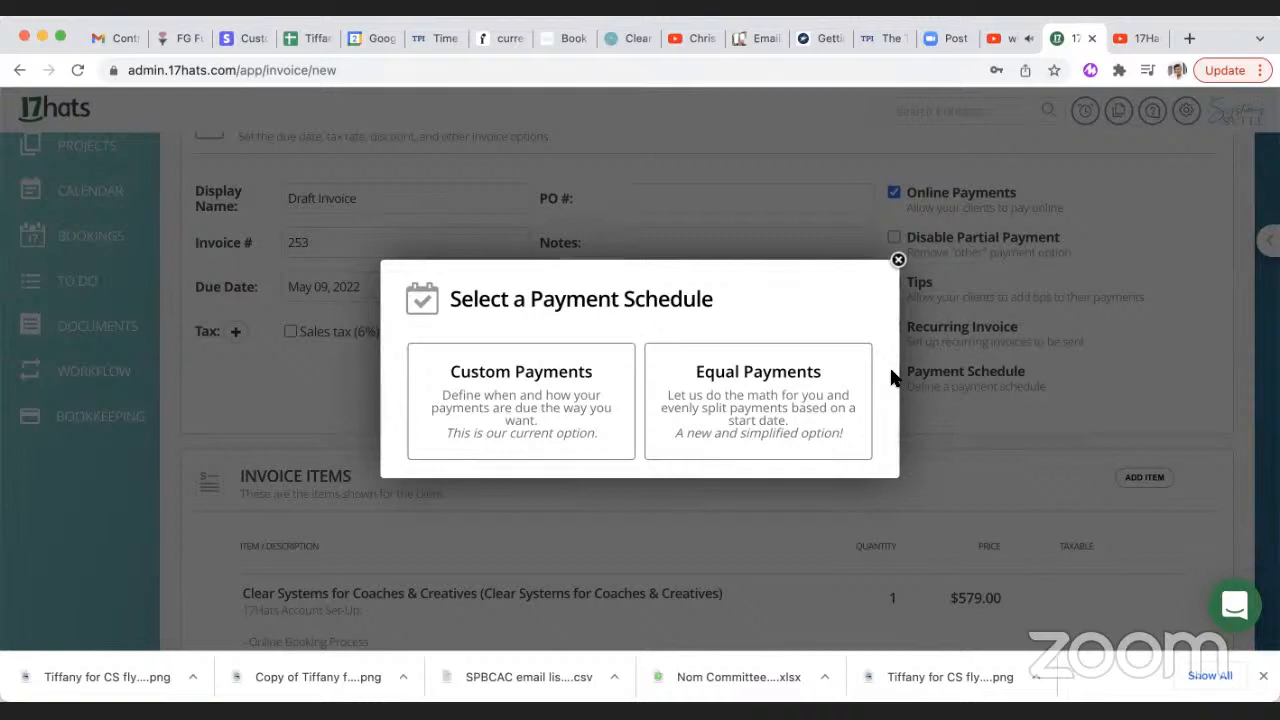
click(898, 262)
- Start another invoice item and set both its internal name and display name to Service ABC
scroll(865, 520, down, 2)
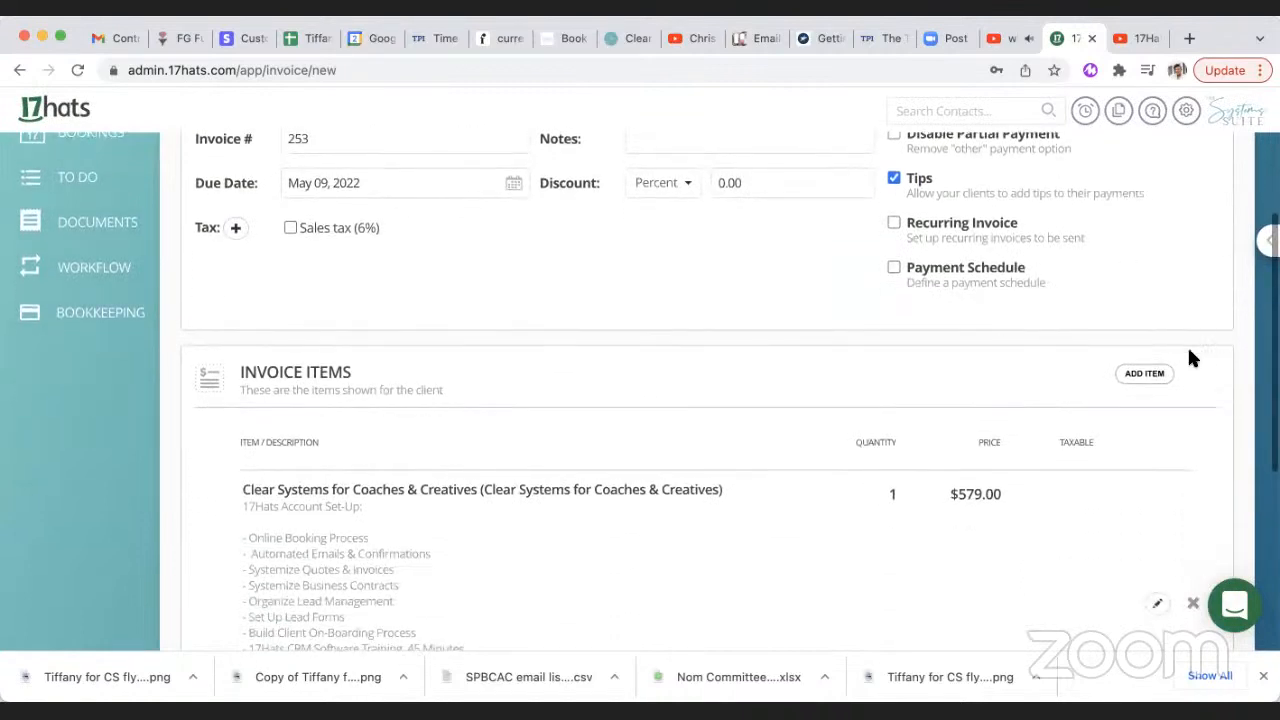
click(1145, 375)
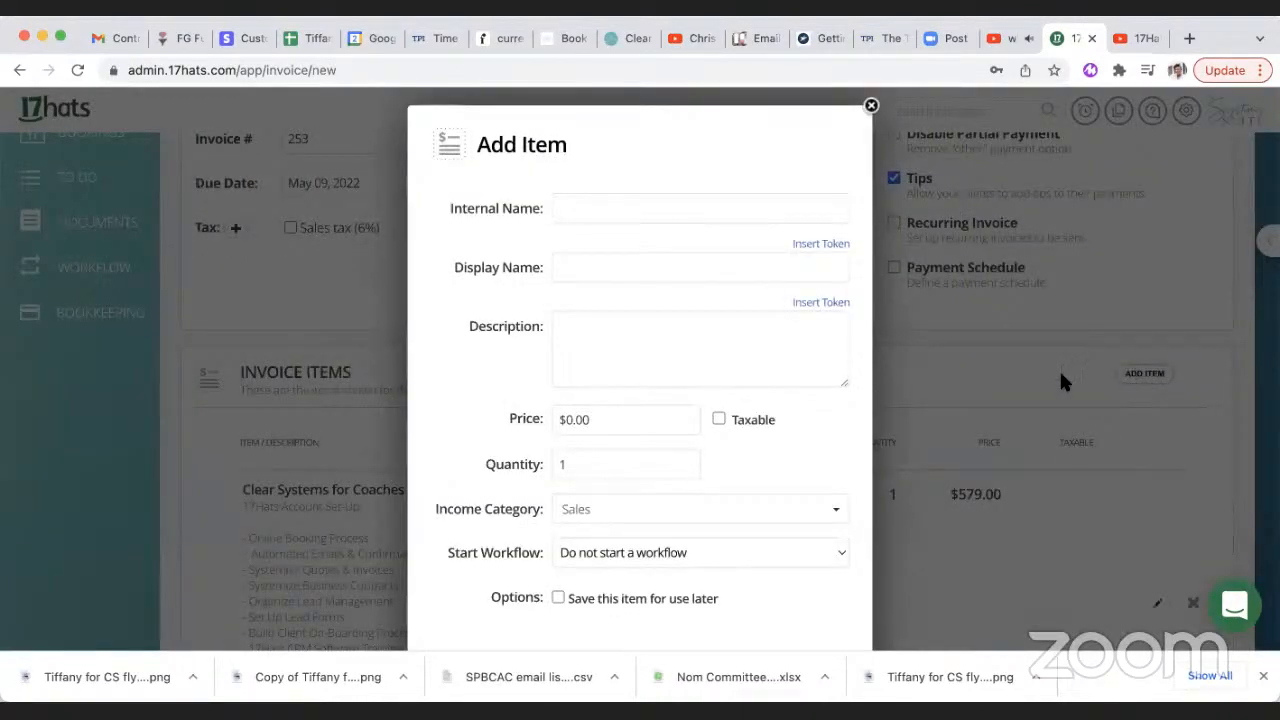
click(686, 211)
text(Ser)
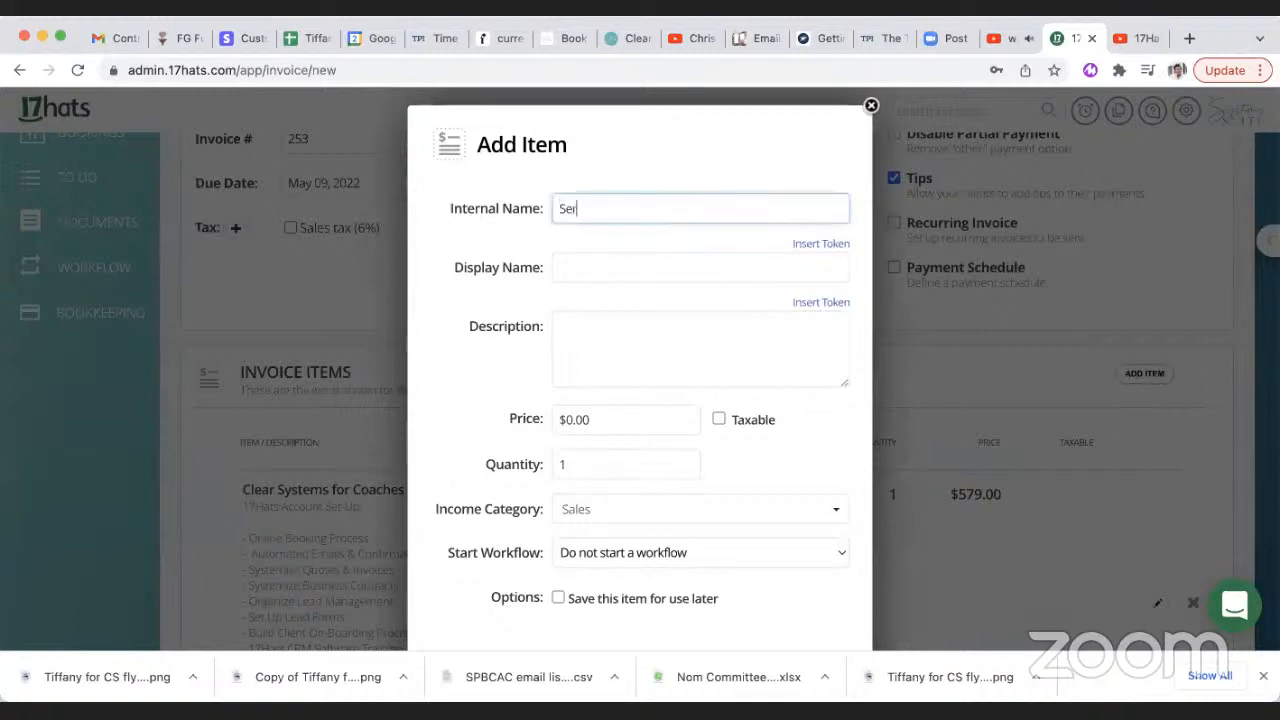
text(vice)
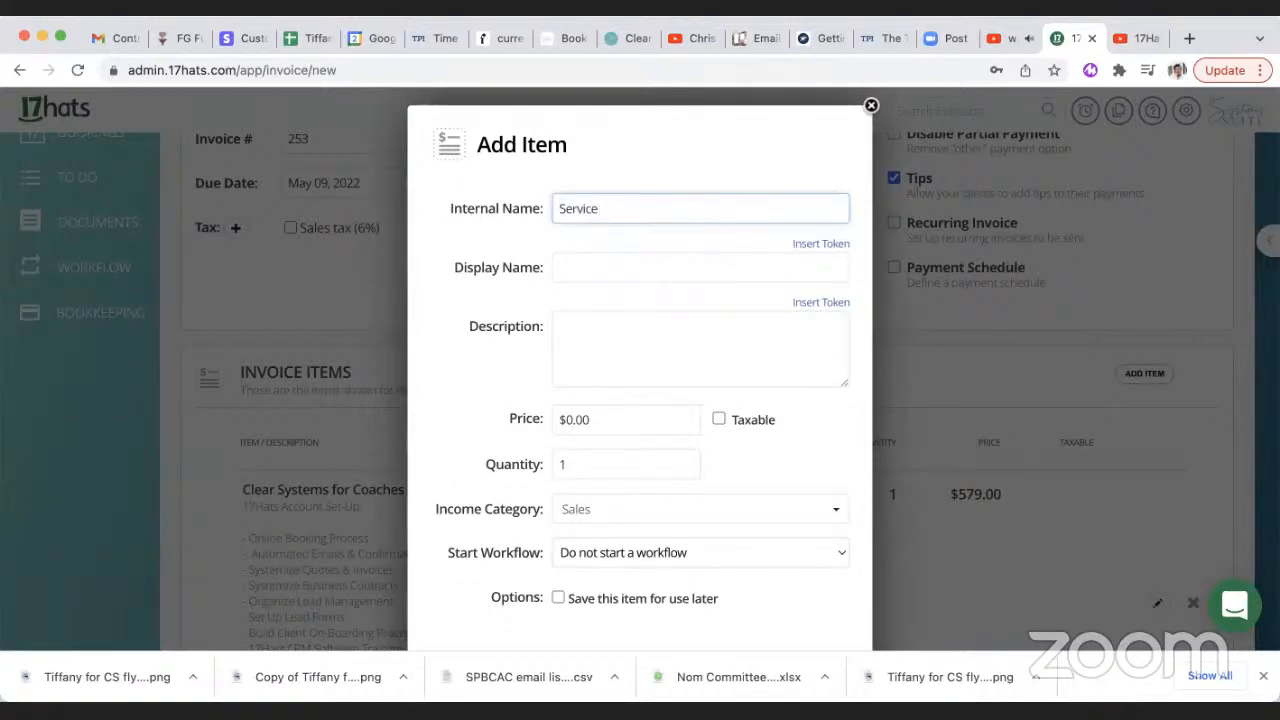
text( ABC)
key(super+a)
key(super+c)
click(661, 270)
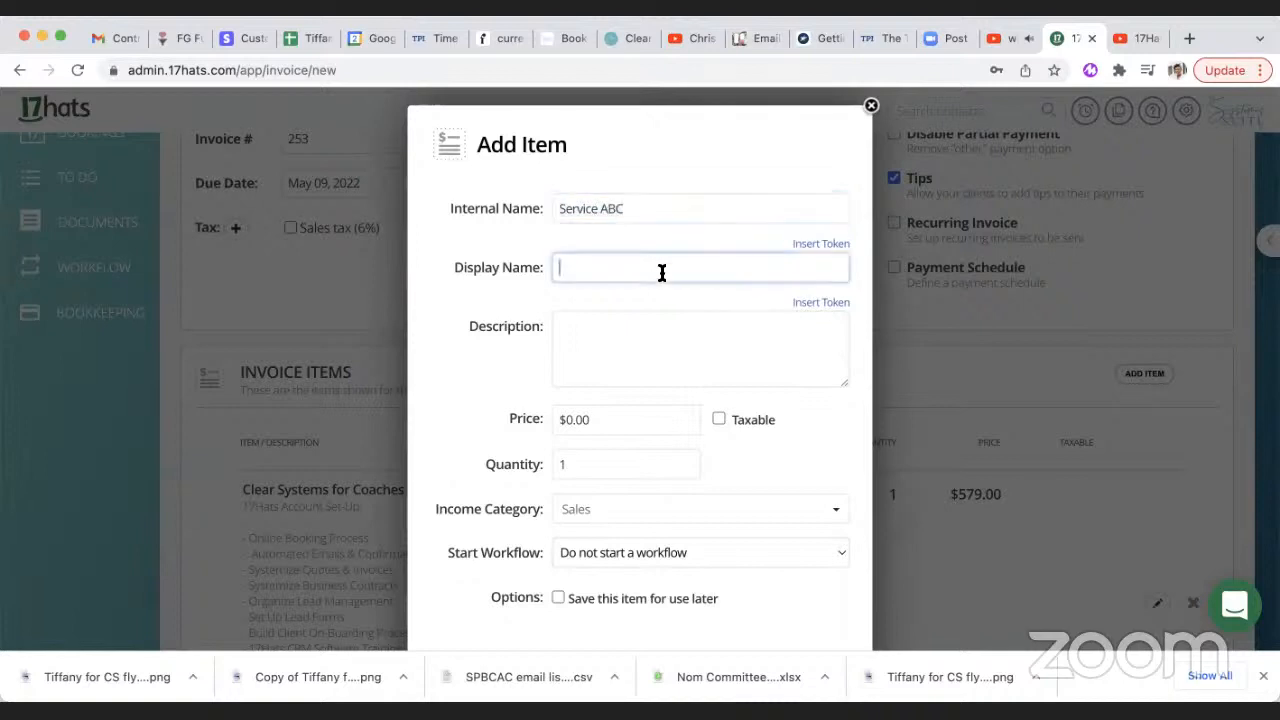
key(super+v)
- Enter "Outline the service" as the description of the Service ABC item
click(634, 355)
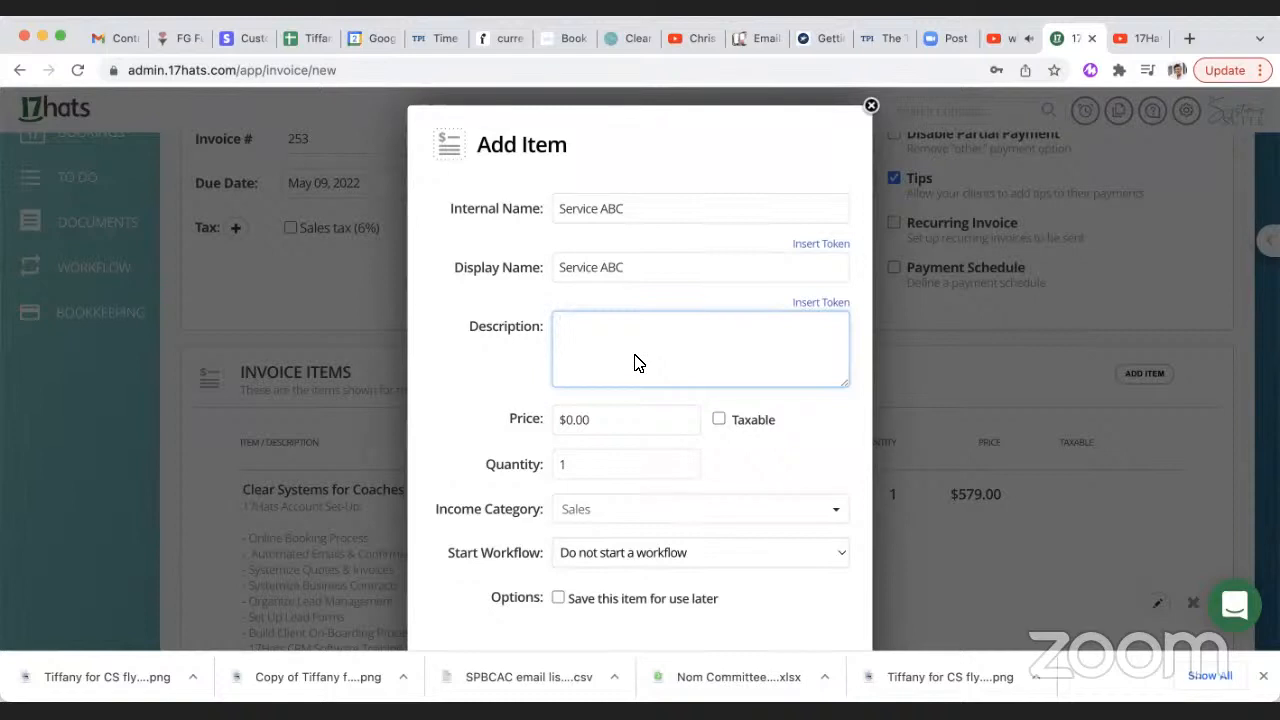
text(Outline the ser)
text(ice)
key(BackSpace)
key(BackSpace)
text(vice)
- Set the Service ABC item's price to $760.00 and save it to the invoice
click(567, 421)
text(760)
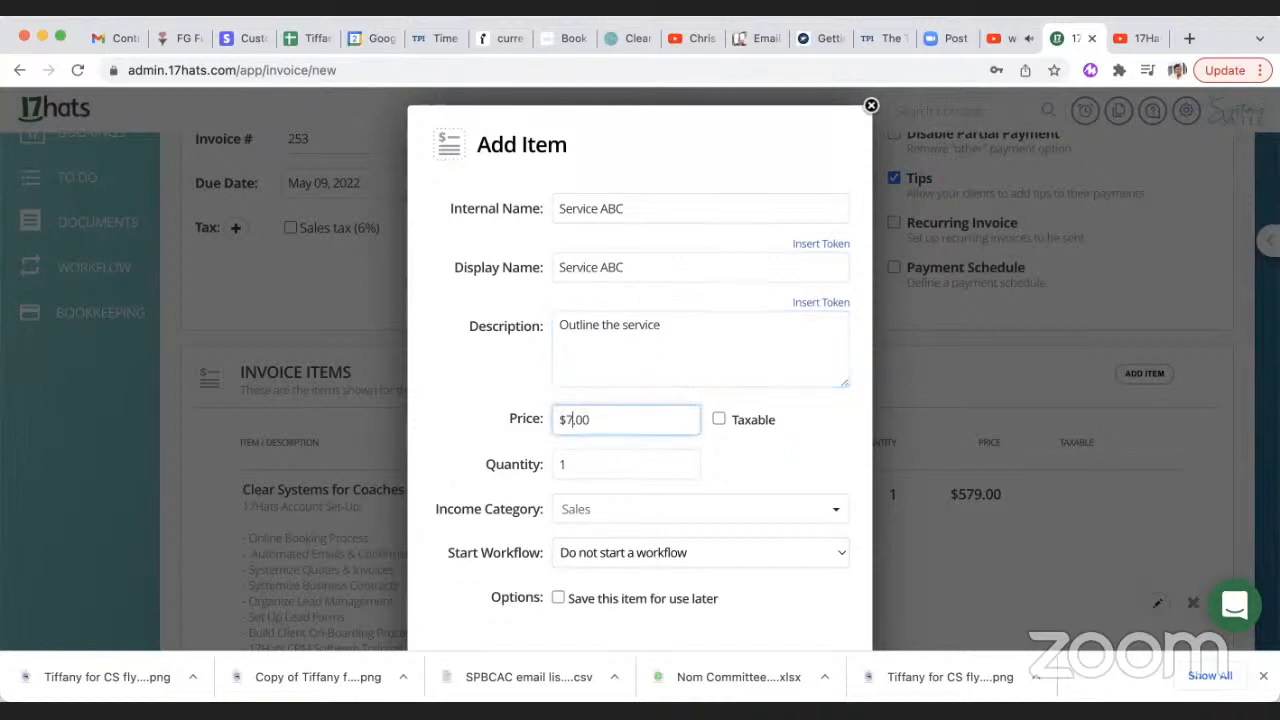
scroll(680, 540, down, 1)
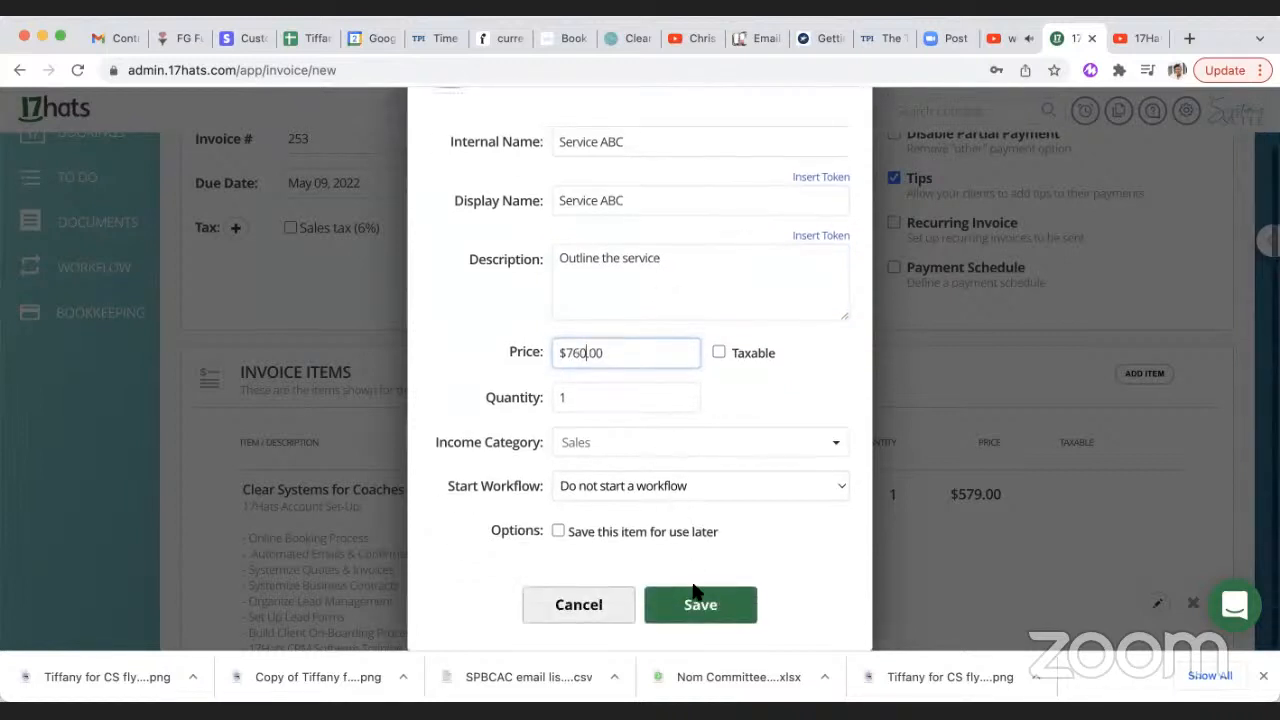
click(697, 606)
scroll(697, 608, down, 5)
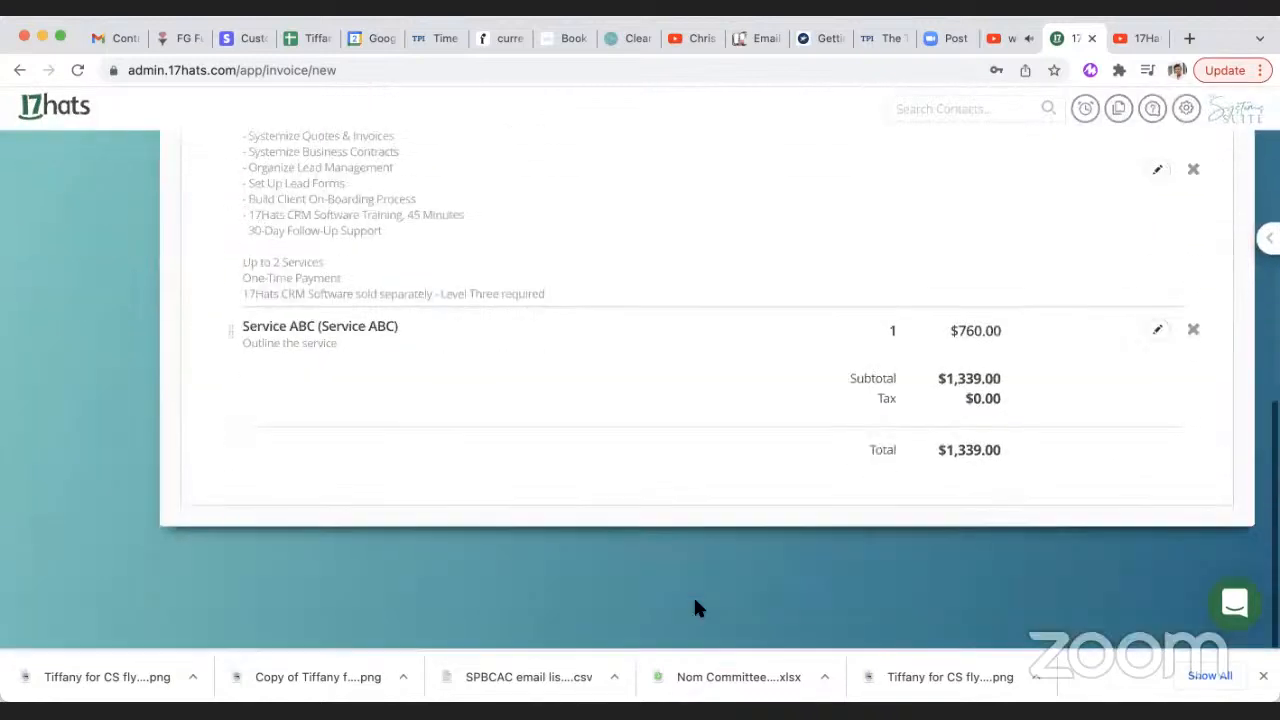
- Open the Clear Systems for Coaches & Creatives item for editing, look over its fields, and cancel
scroll(741, 366, up, 2)
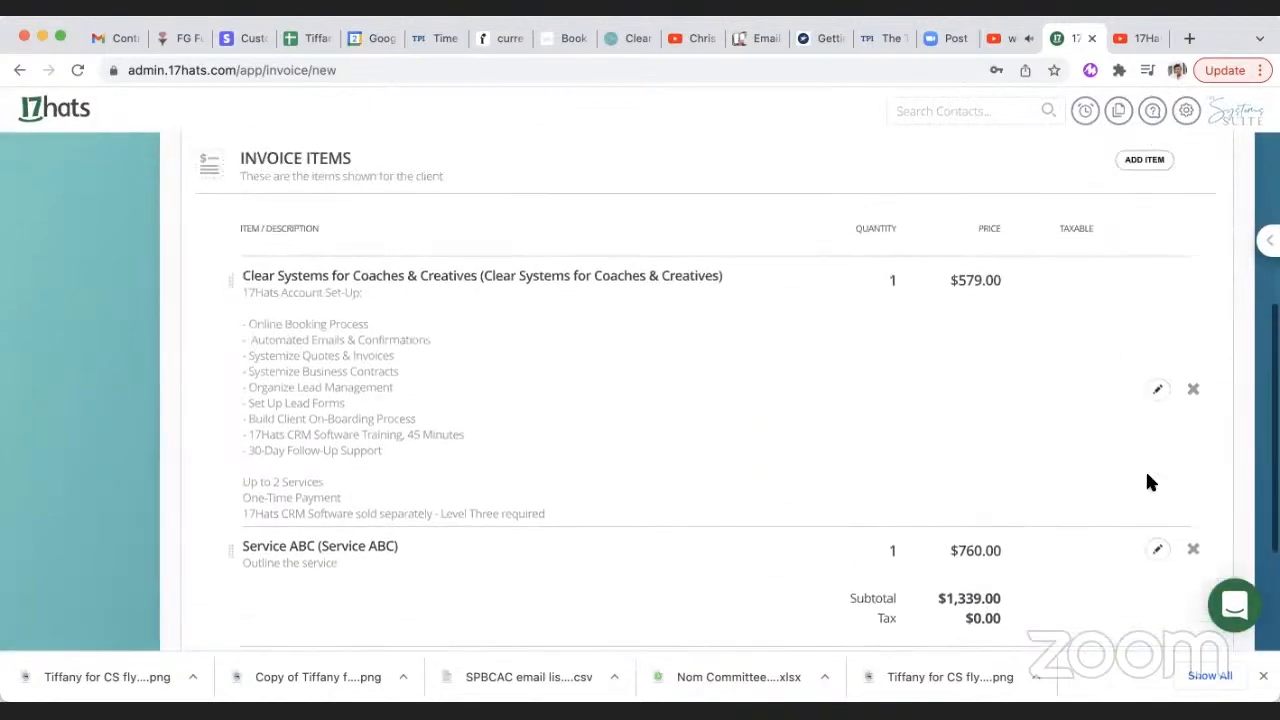
click(1158, 392)
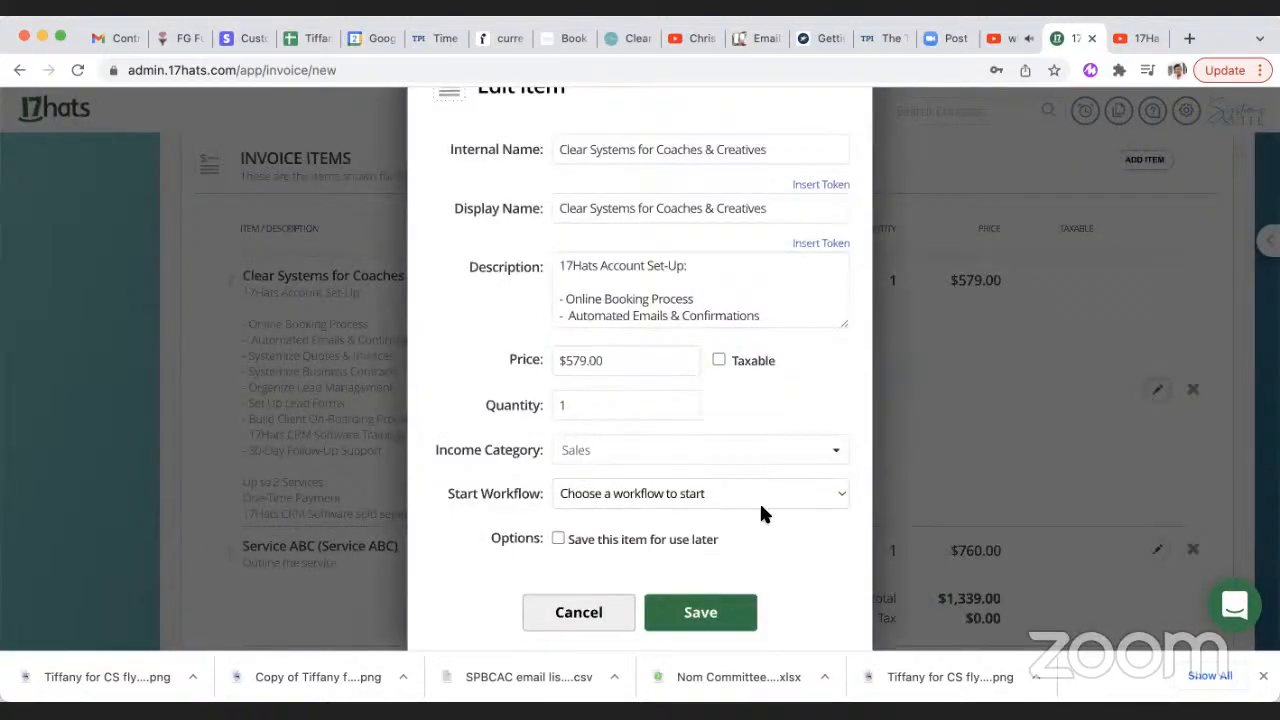
click(594, 614)
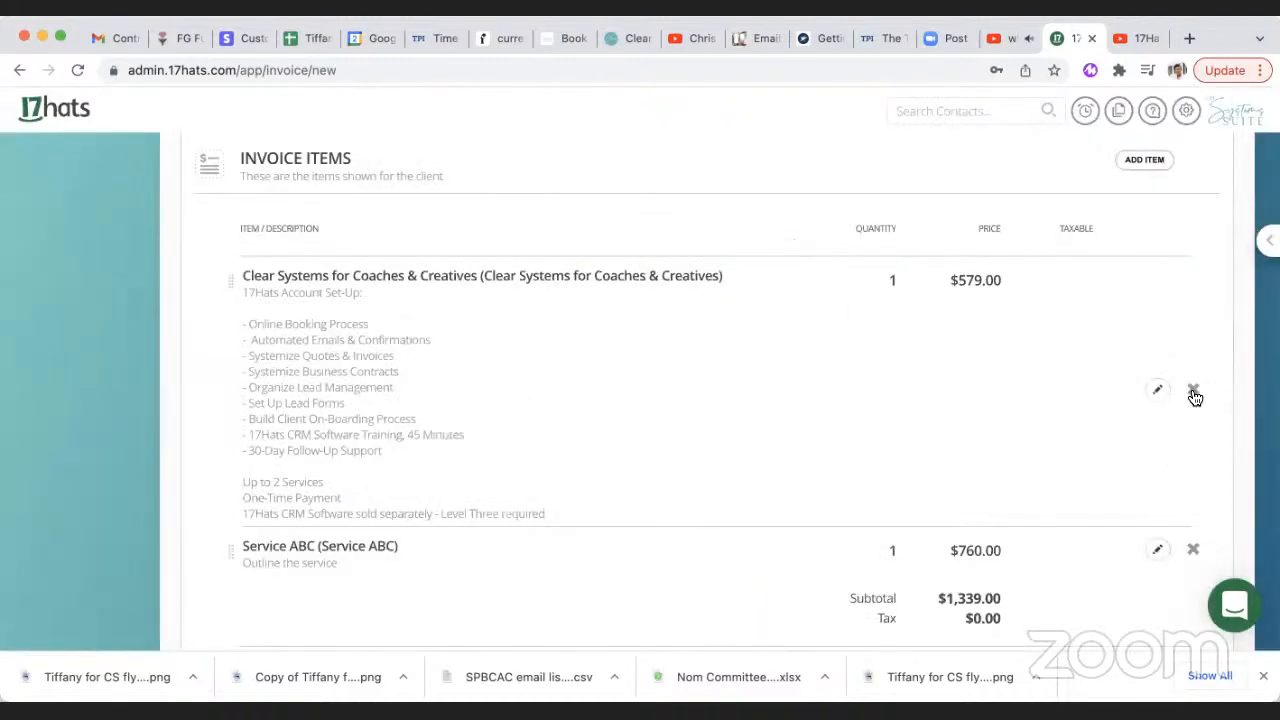
- Check the invoice's item list and save the draft invoice
scroll(1194, 396, down, 3)
scroll(1191, 392, up, 5)
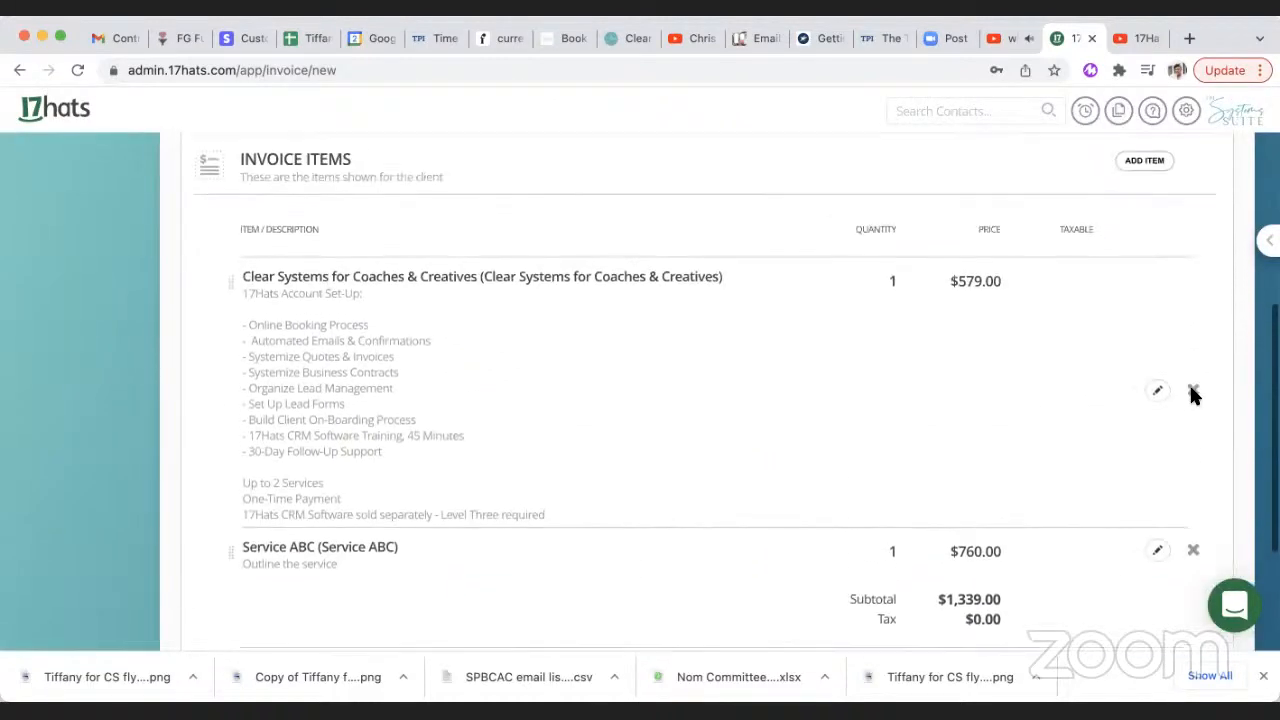
scroll(1191, 396, down, 1)
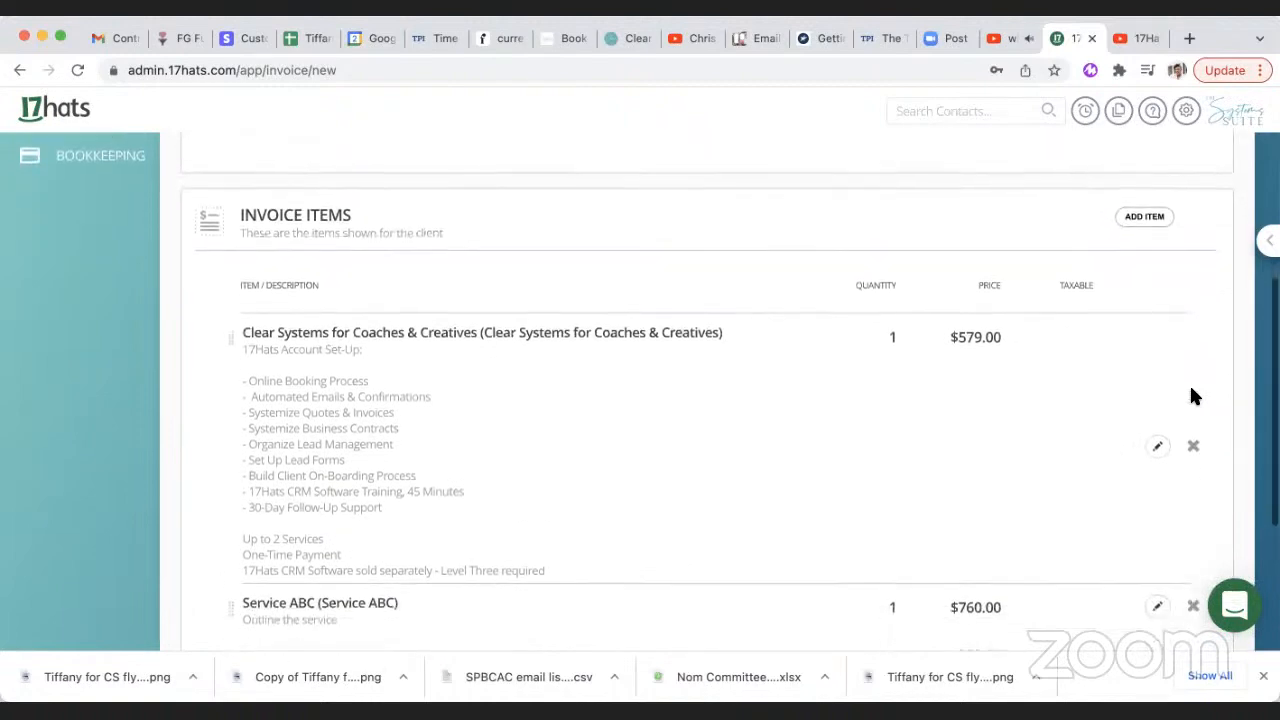
scroll(1191, 396, up, 5)
scroll(1191, 396, down, 4)
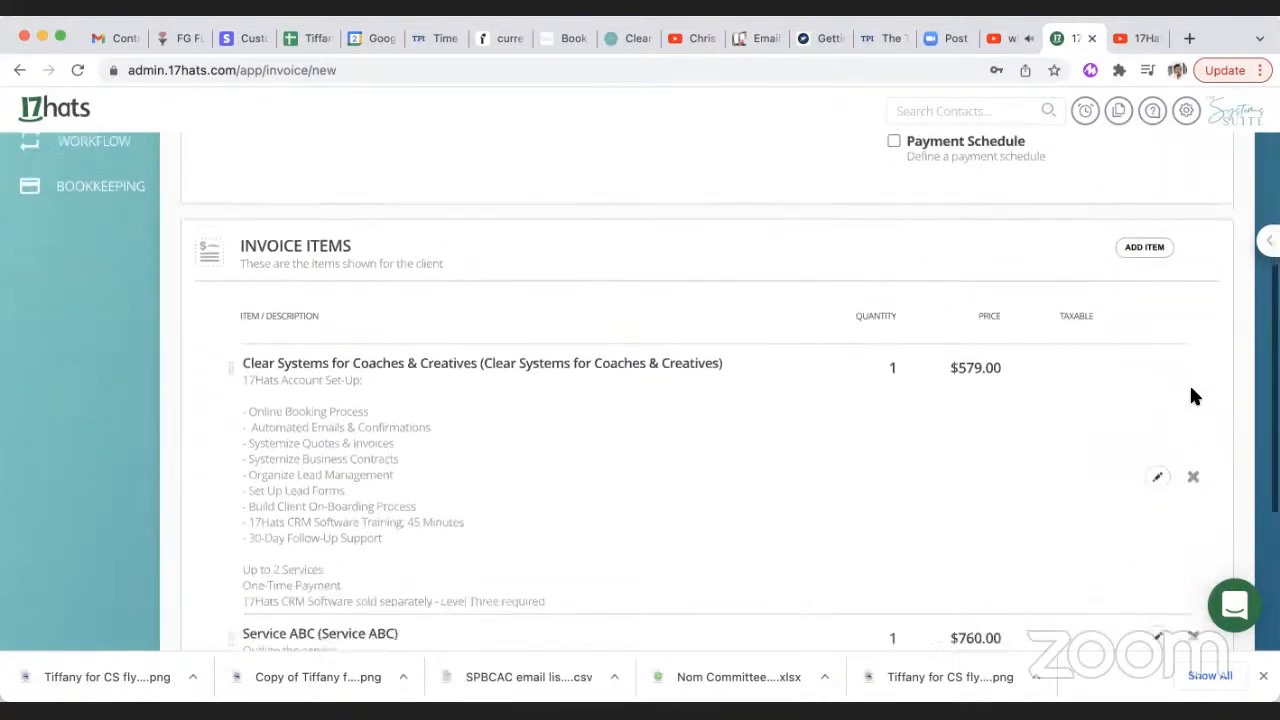
scroll(1191, 396, up, 8)
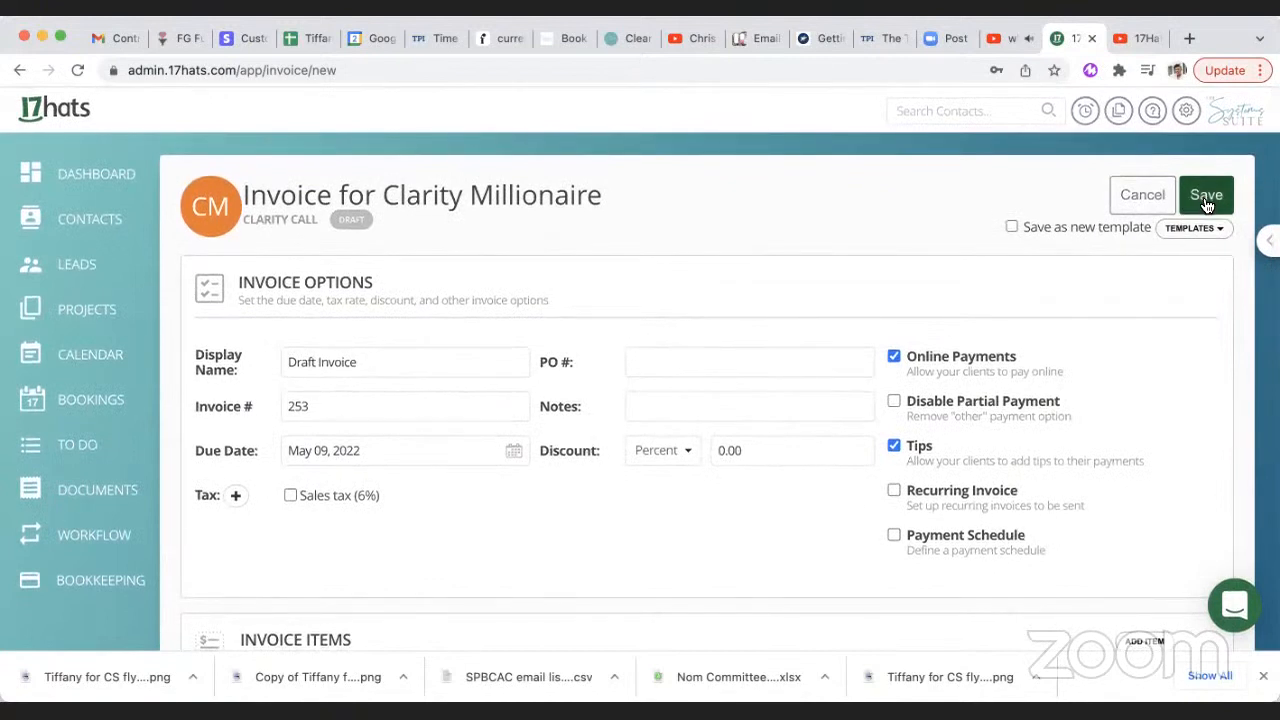
click(1206, 197)
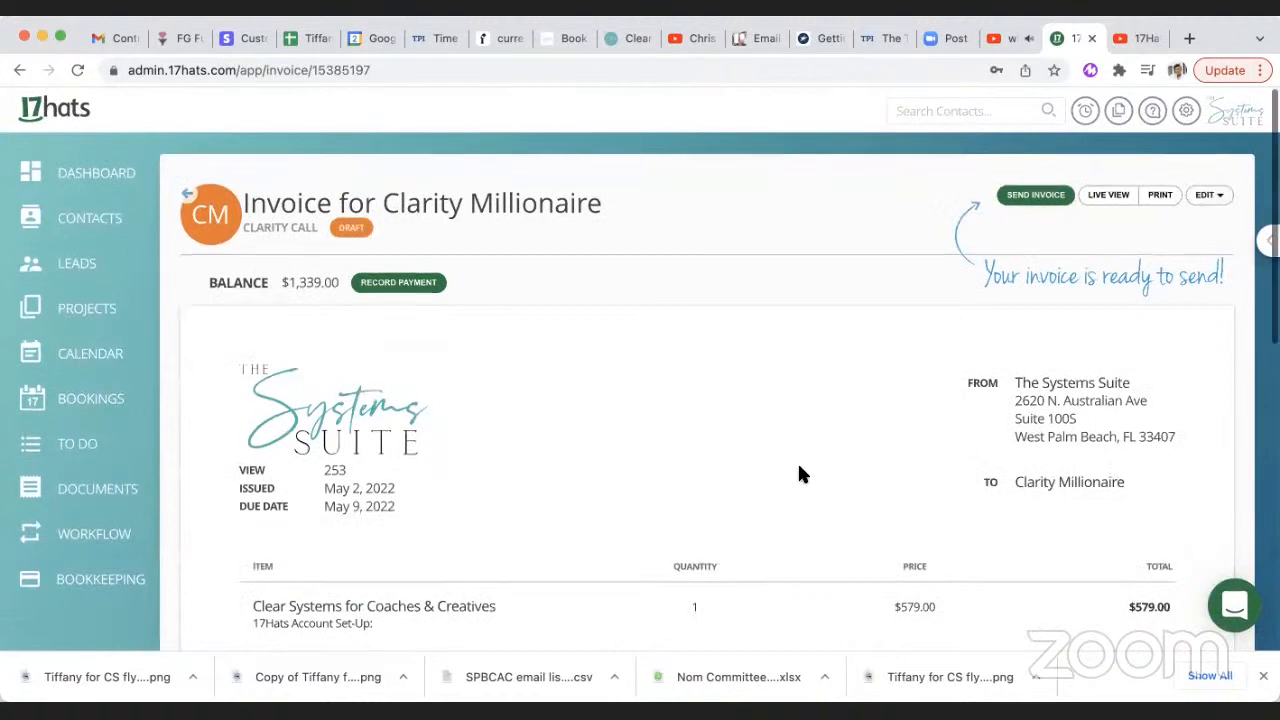
- Look over the saved invoice's line items and totals
scroll(798, 470, down, 5)
scroll(797, 474, down, 3)
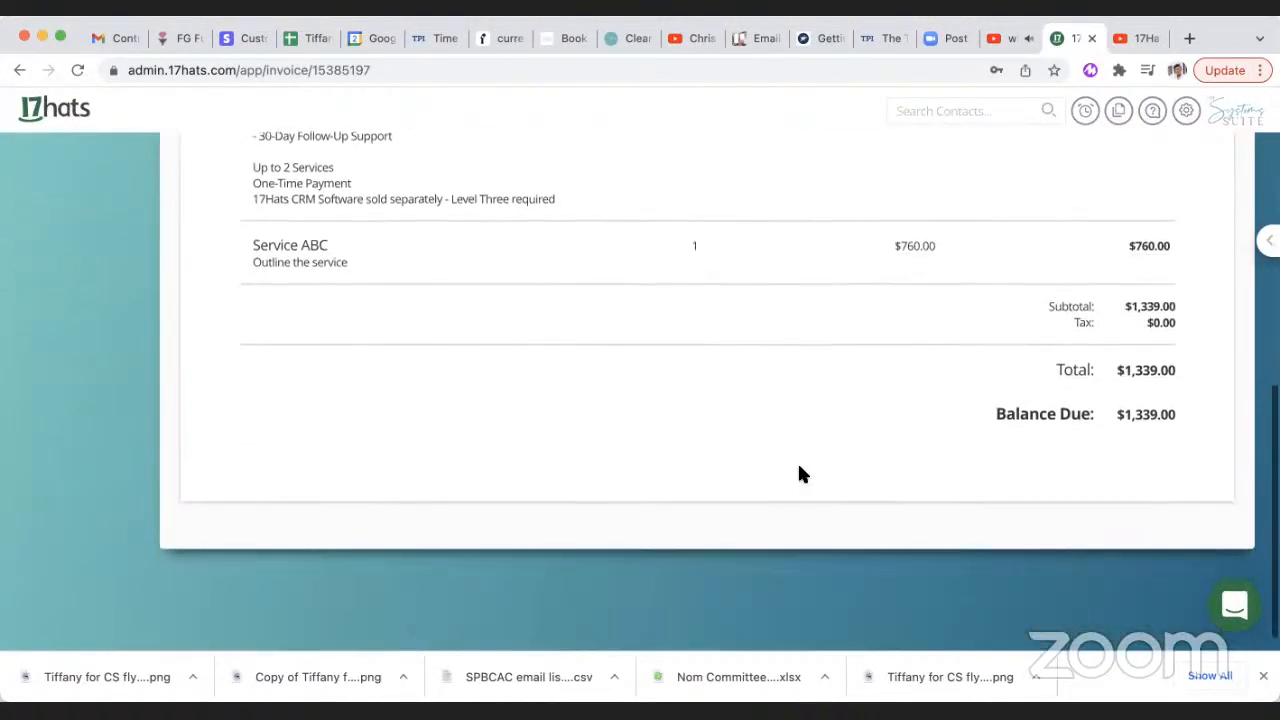
scroll(805, 450, up, 10)
- Open the live client view of the invoice, examine its items, totals and payment options, and close it
click(1103, 195)
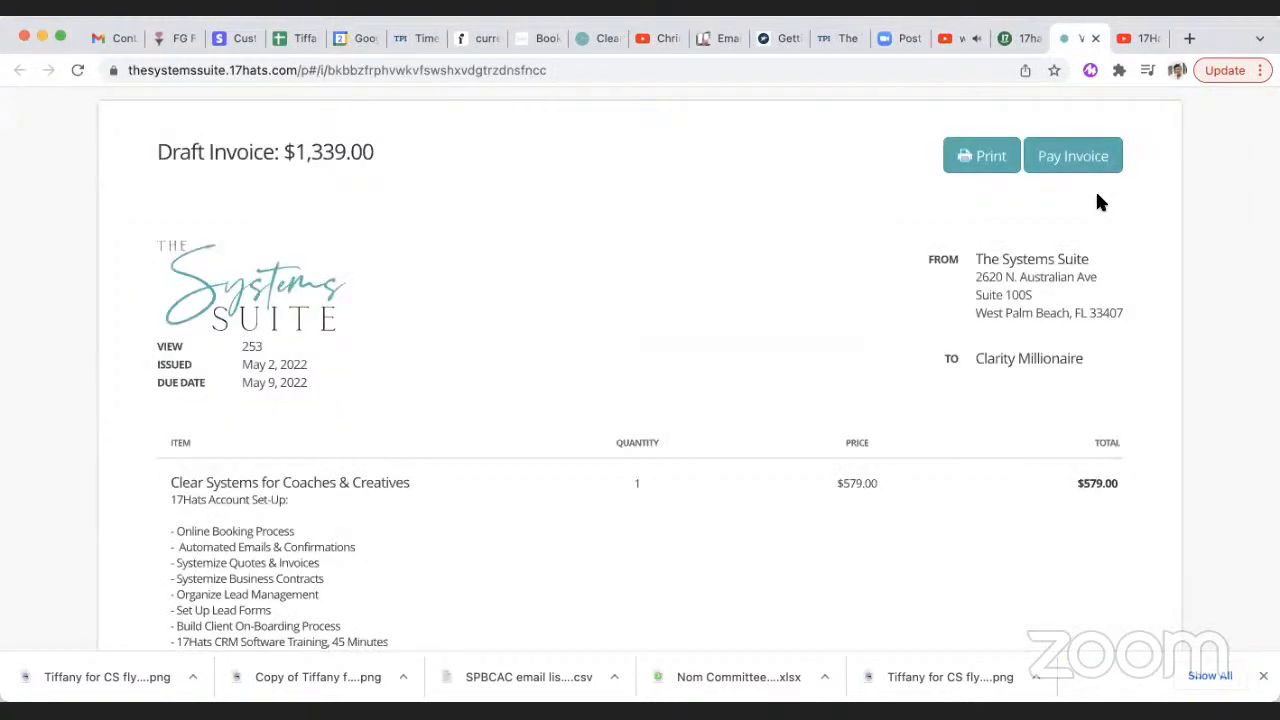
scroll(1097, 201, down, 2)
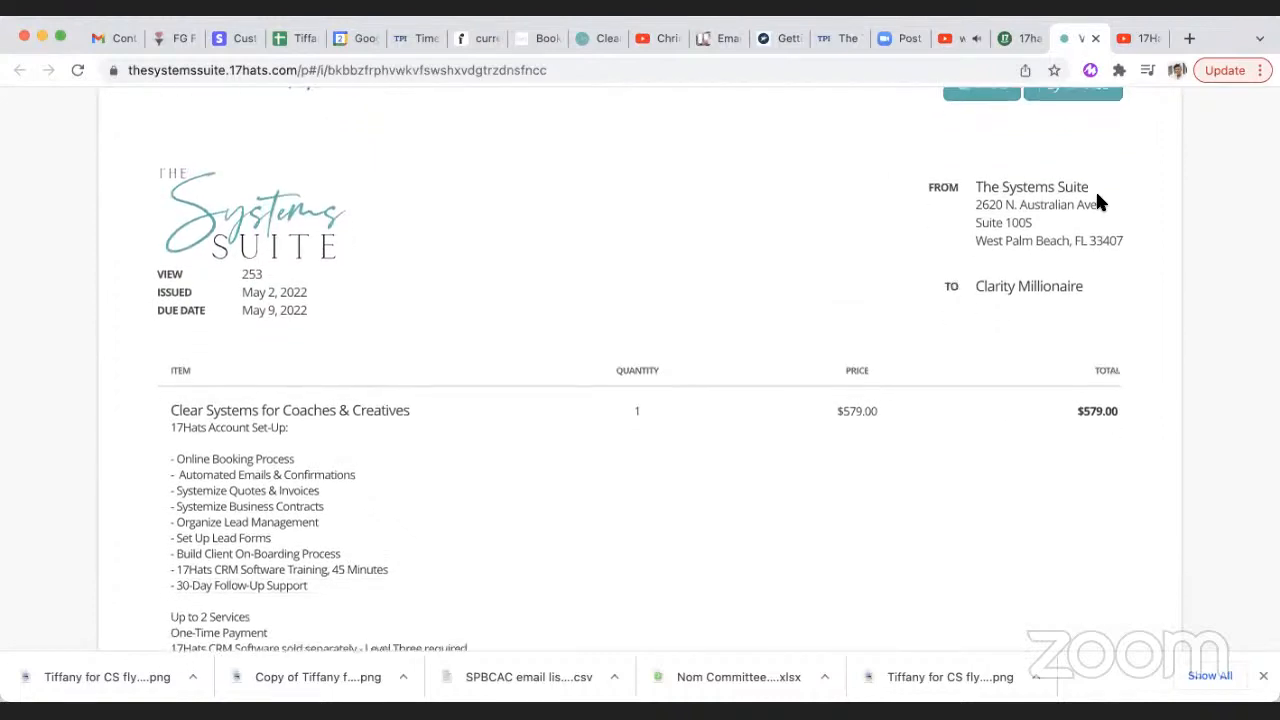
scroll(1076, 340, down, 5)
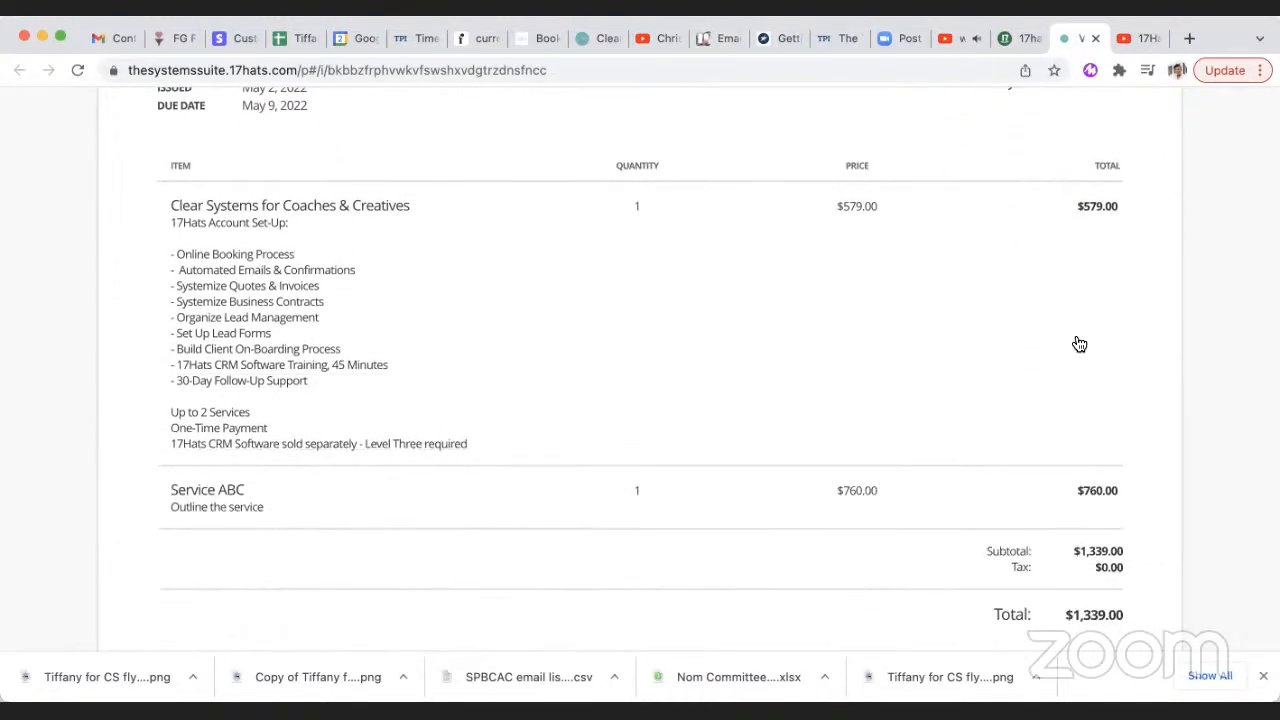
scroll(1080, 344, down, 1)
scroll(1079, 344, up, 8)
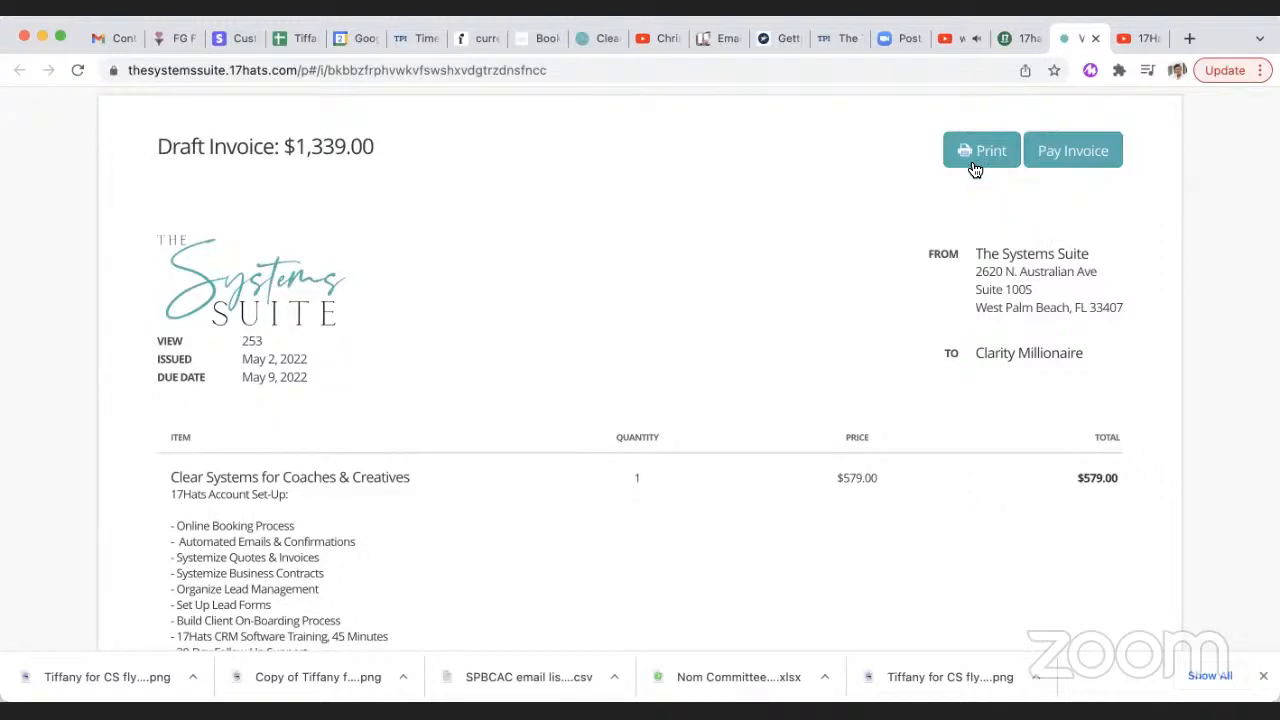
click(1094, 38)
- Start the email for sending the invoice, using the "You have received an invoice" template and a saved signature
click(1036, 196)
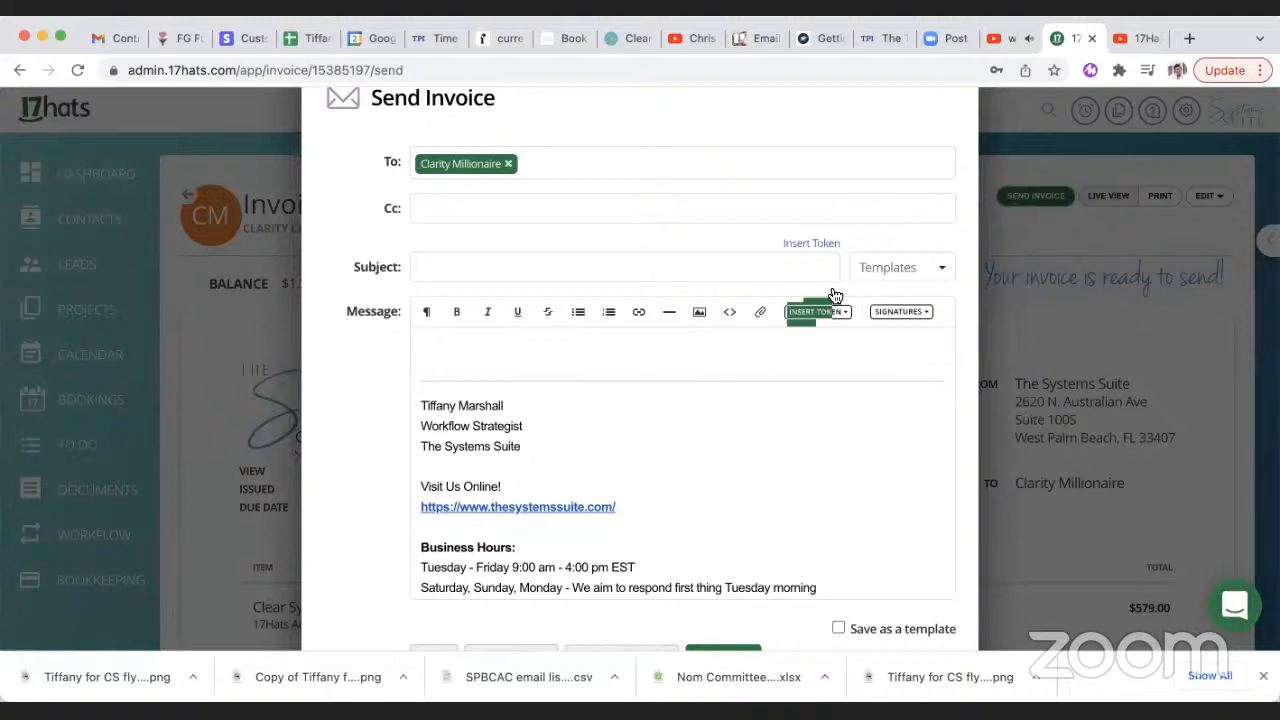
click(888, 270)
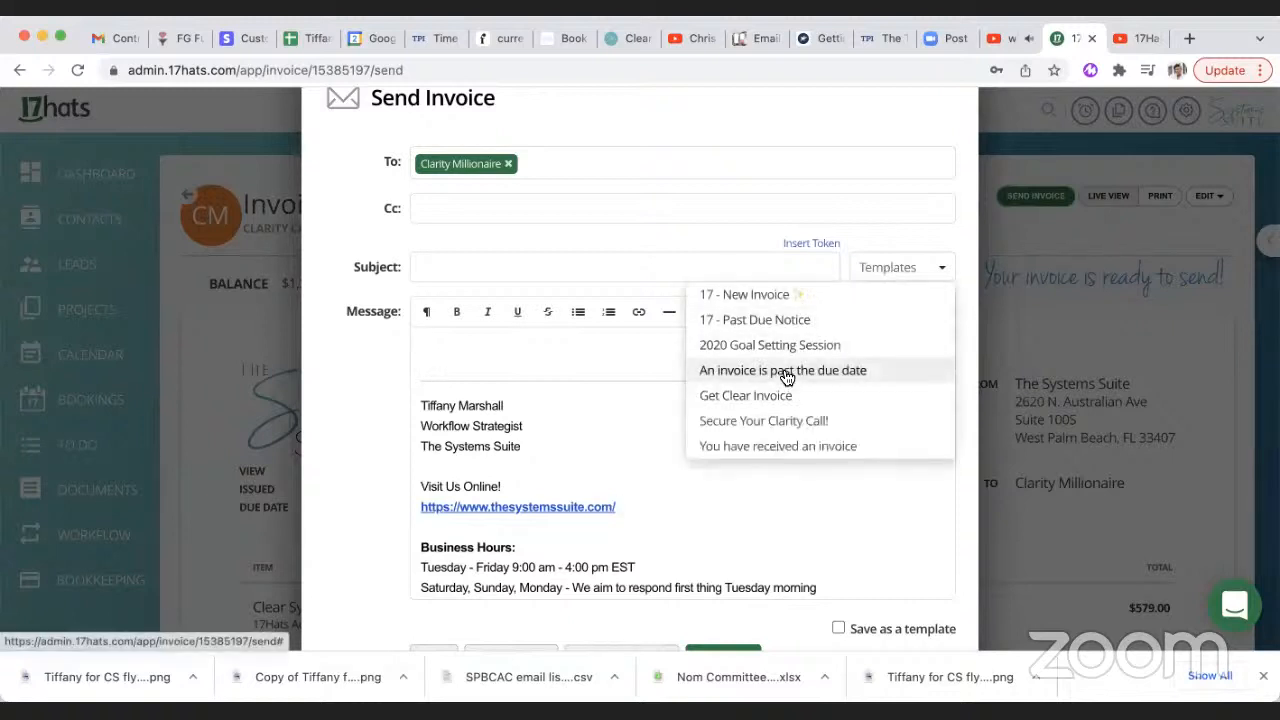
click(795, 450)
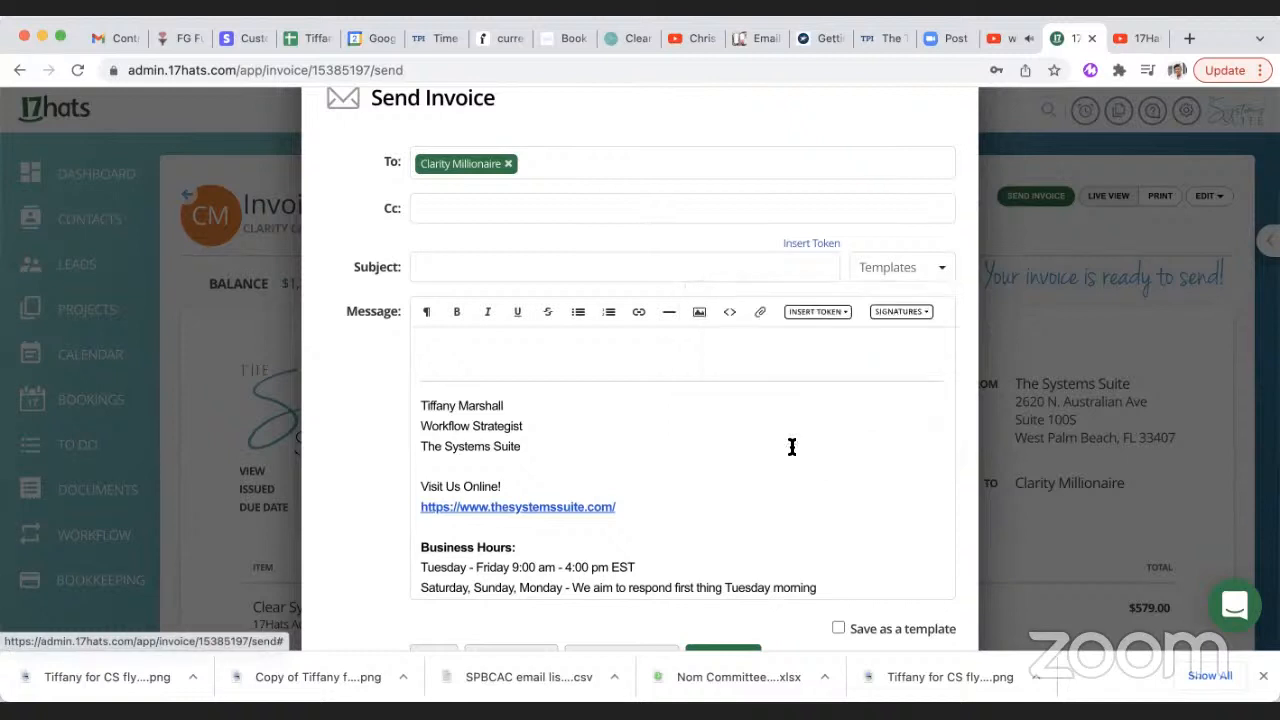
click(893, 315)
click(904, 368)
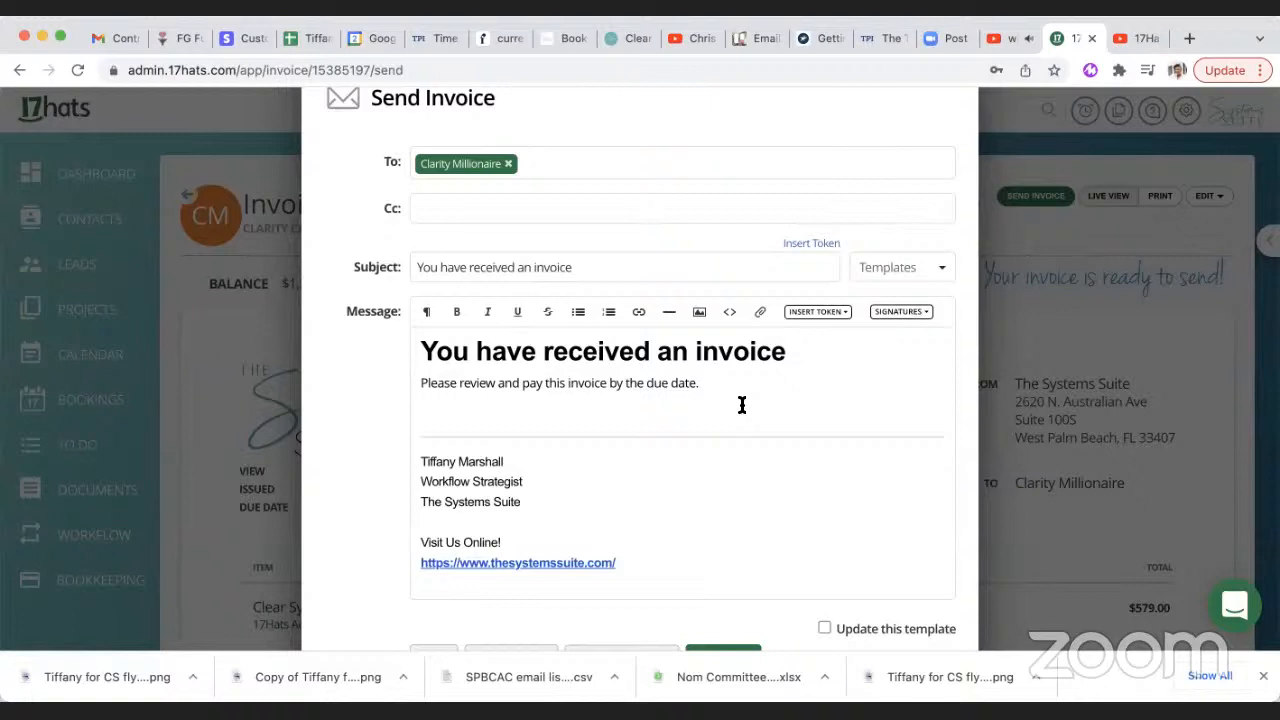
- Review the email message and signature, and send the invoice to the client immediately
scroll(742, 404, down, 5)
scroll(742, 404, up, 5)
scroll(741, 404, down, 1)
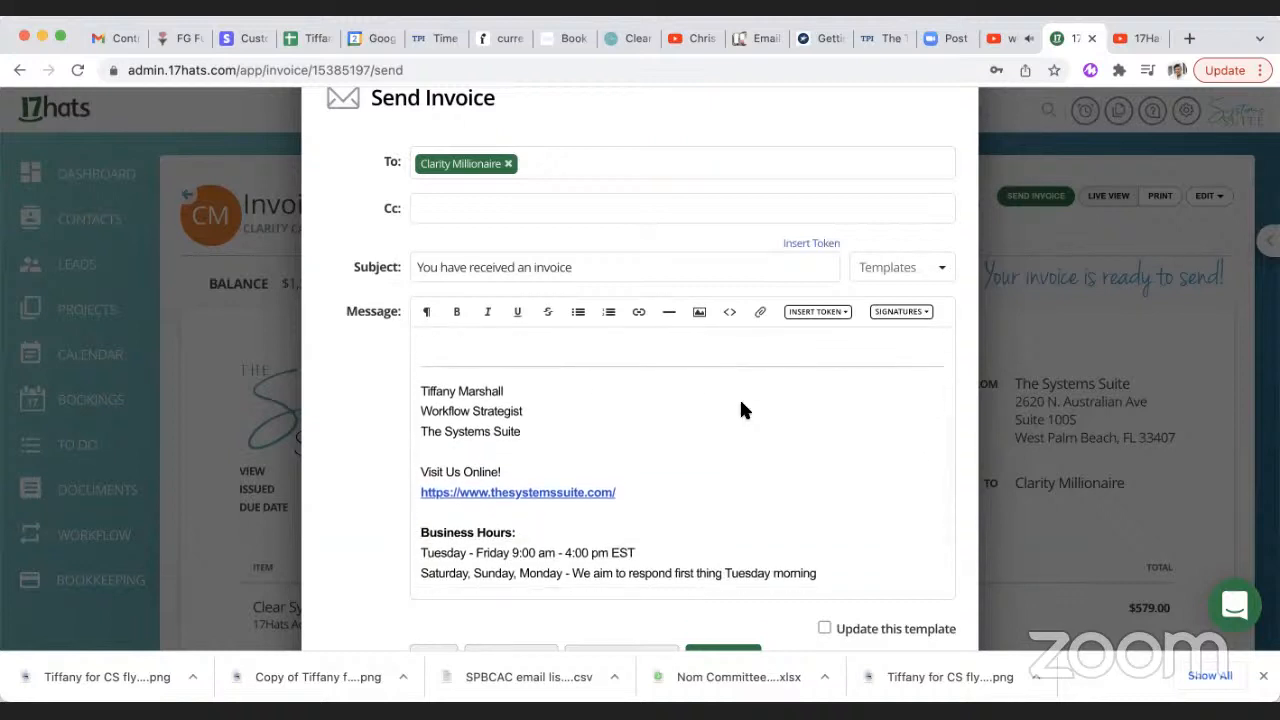
scroll(741, 408, down, 1)
scroll(734, 477, down, 2)
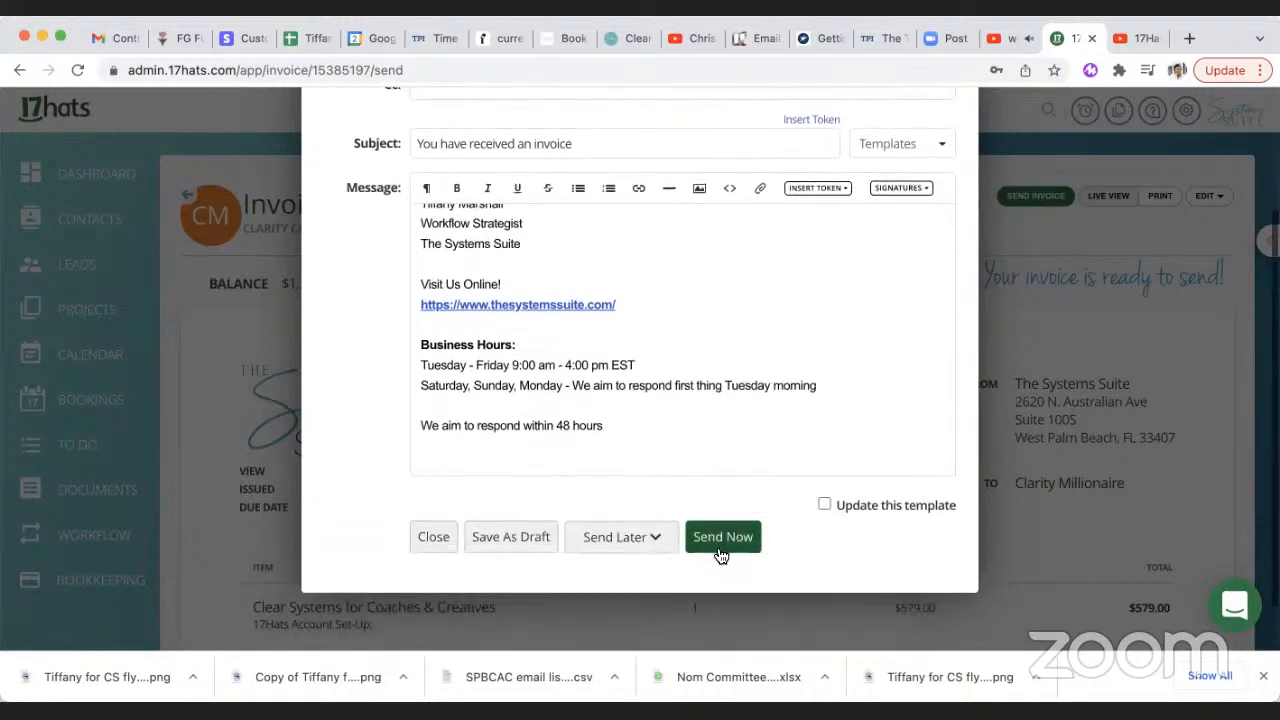
click(723, 540)
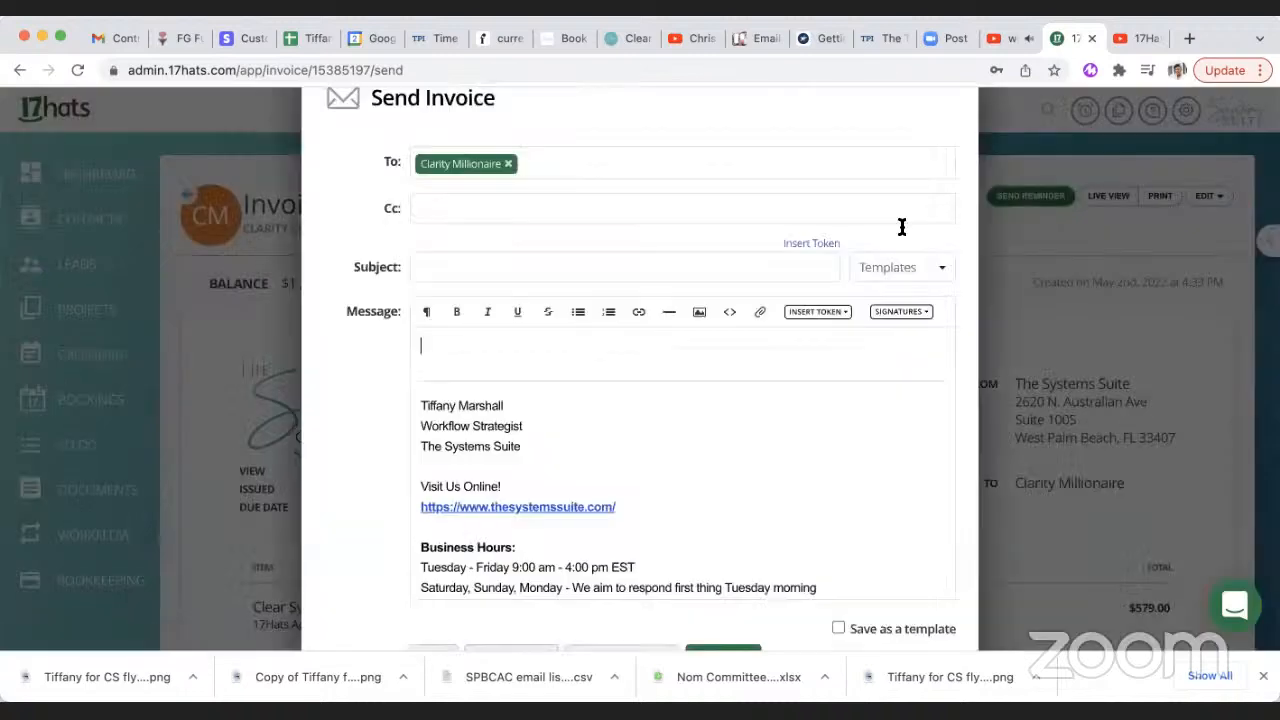
- Look at the date and time options for scheduling the invoice email for later, and close the email without sending it
scroll(527, 554, down, 5)
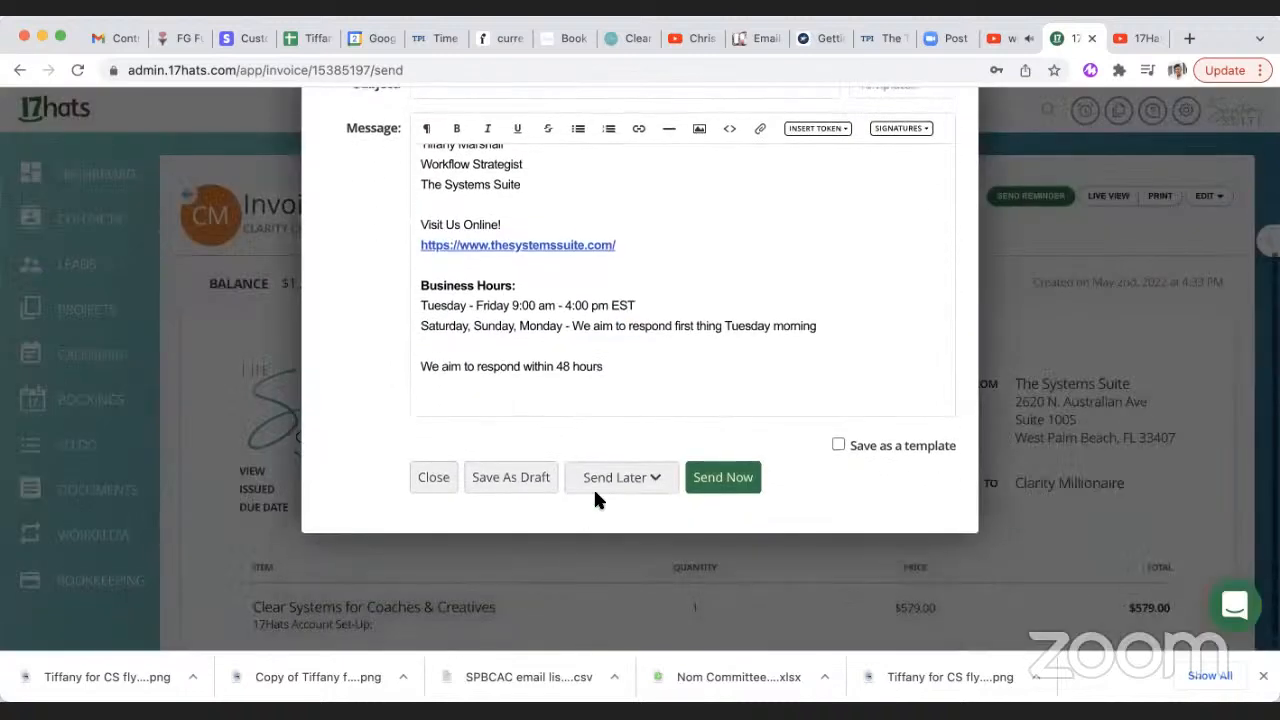
click(608, 489)
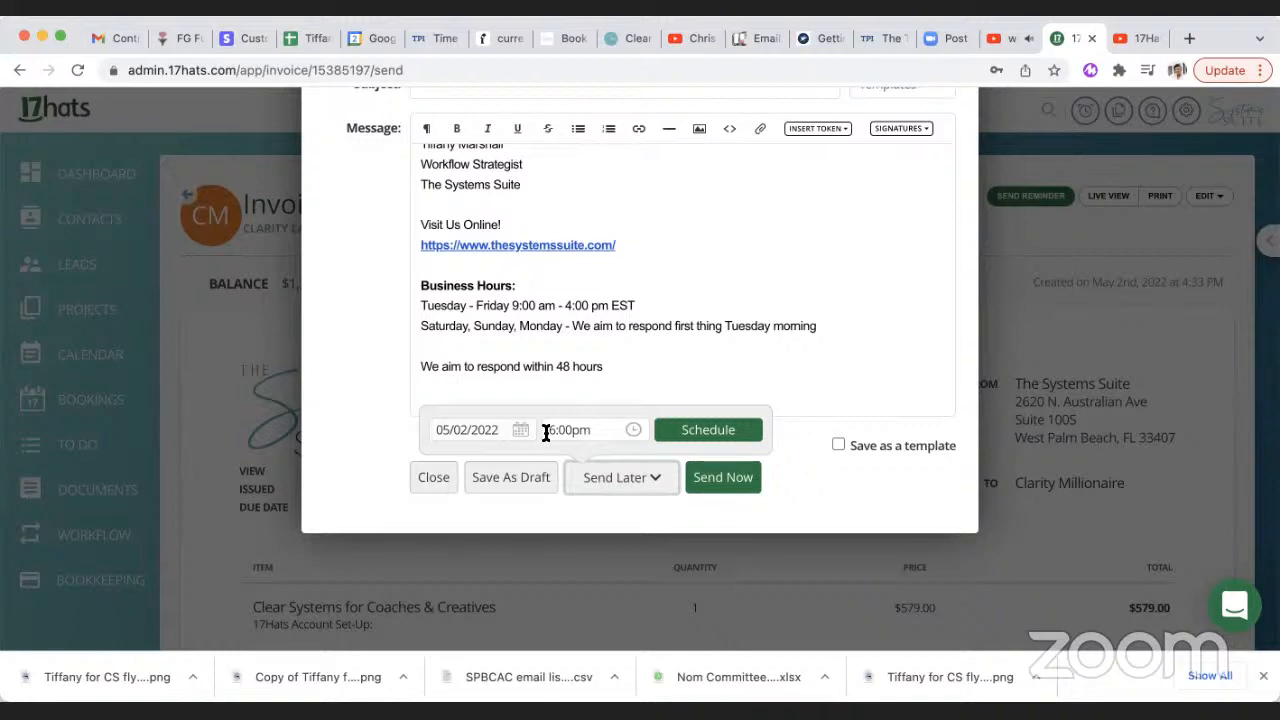
scroll(546, 432, up, 5)
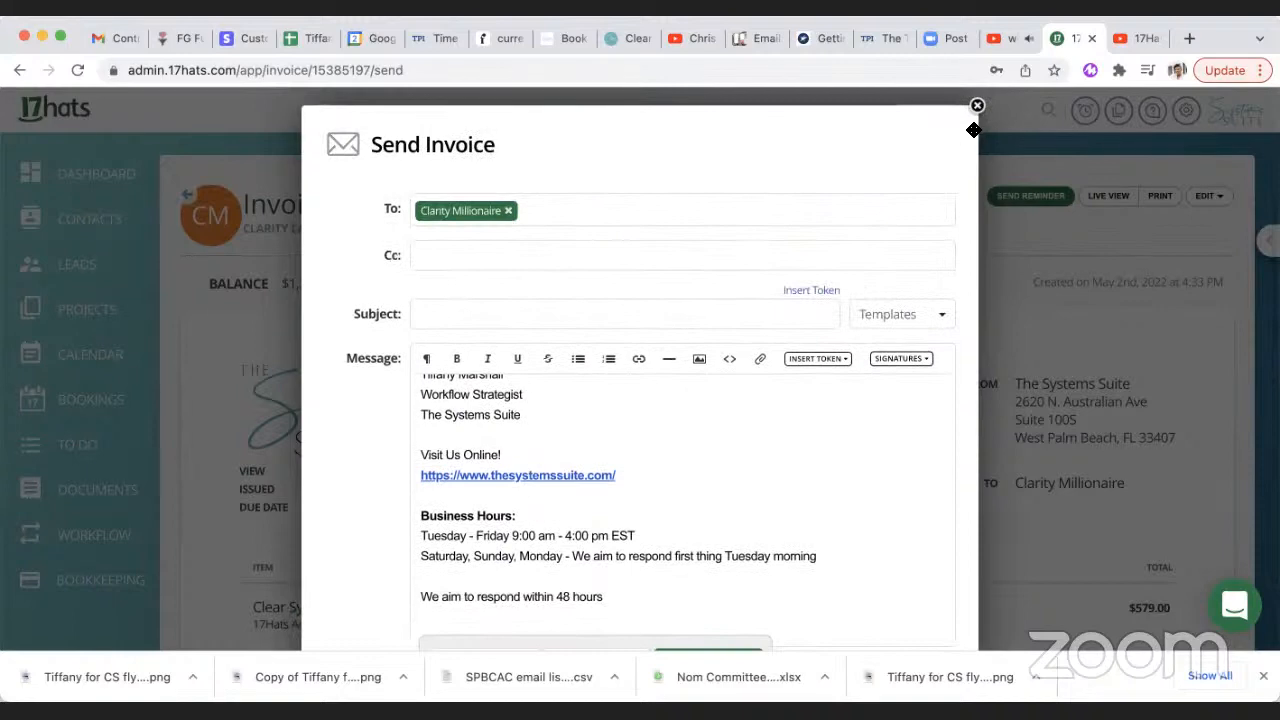
click(977, 106)
- Open the live client view of the invoice, look over its line items and totals, and return to the 17hats invoice
click(1108, 196)
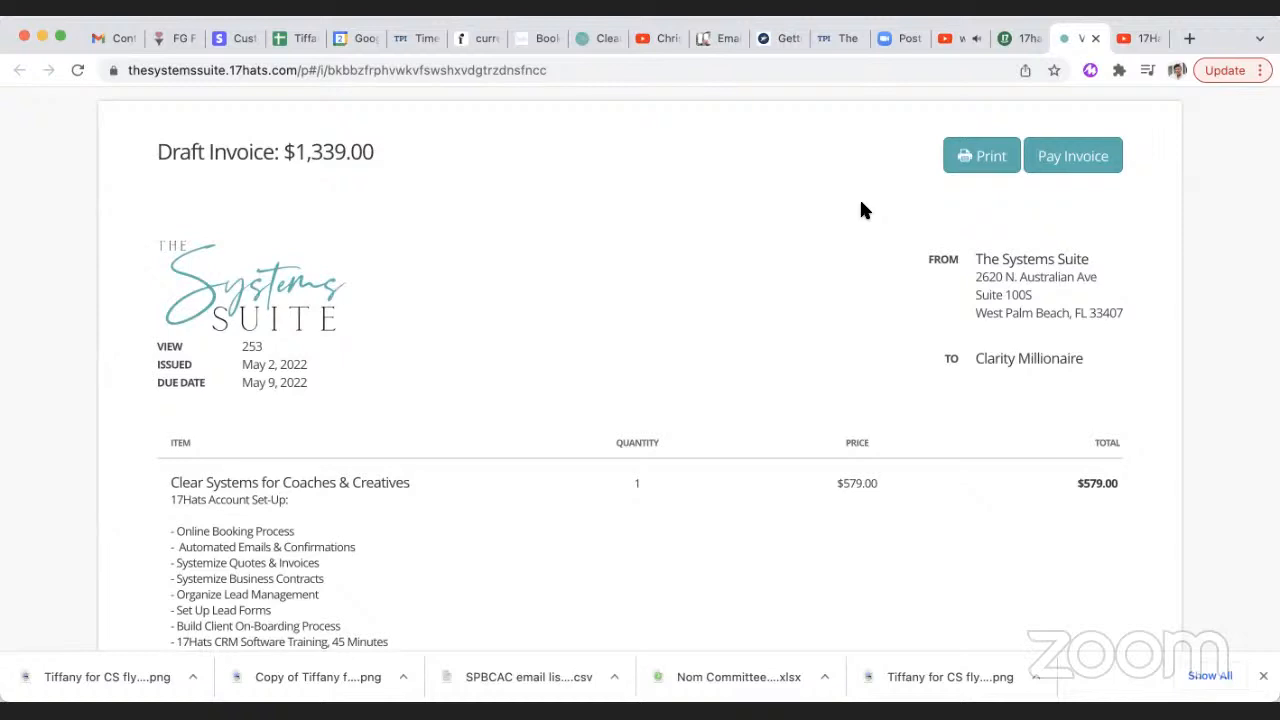
scroll(862, 209, down, 4)
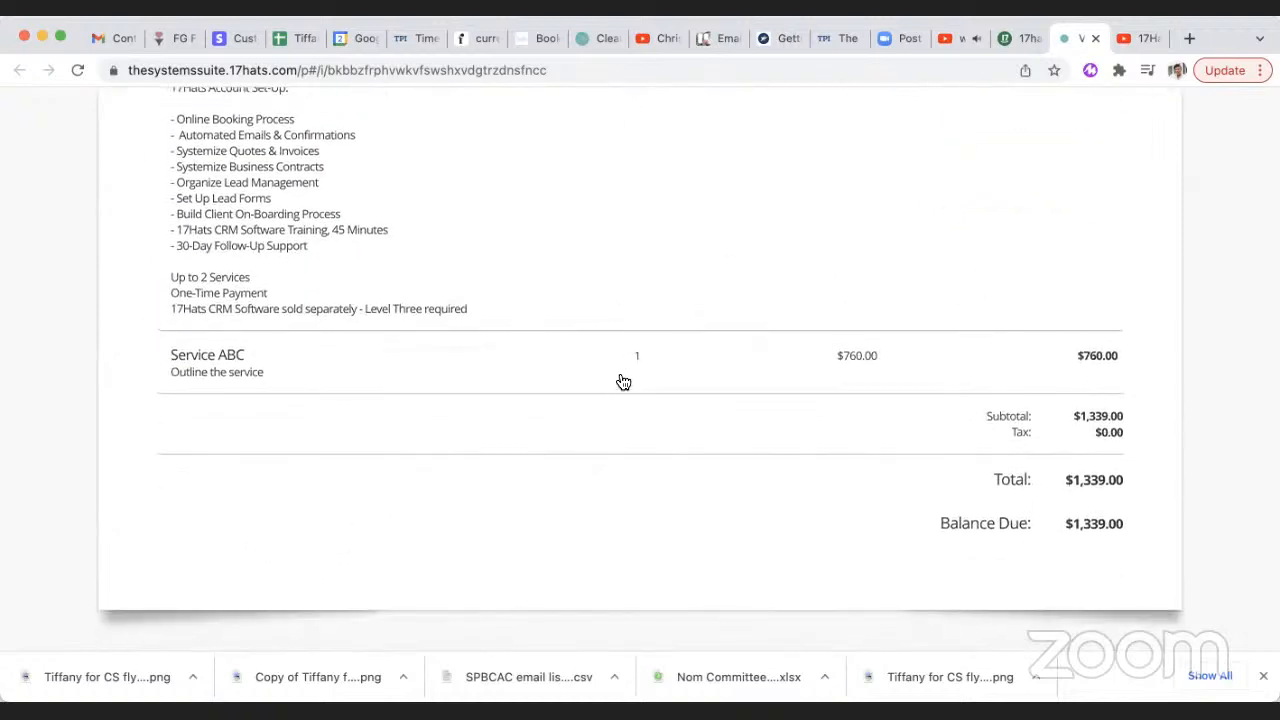
scroll(635, 376, up, 1)
scroll(635, 376, up, 3)
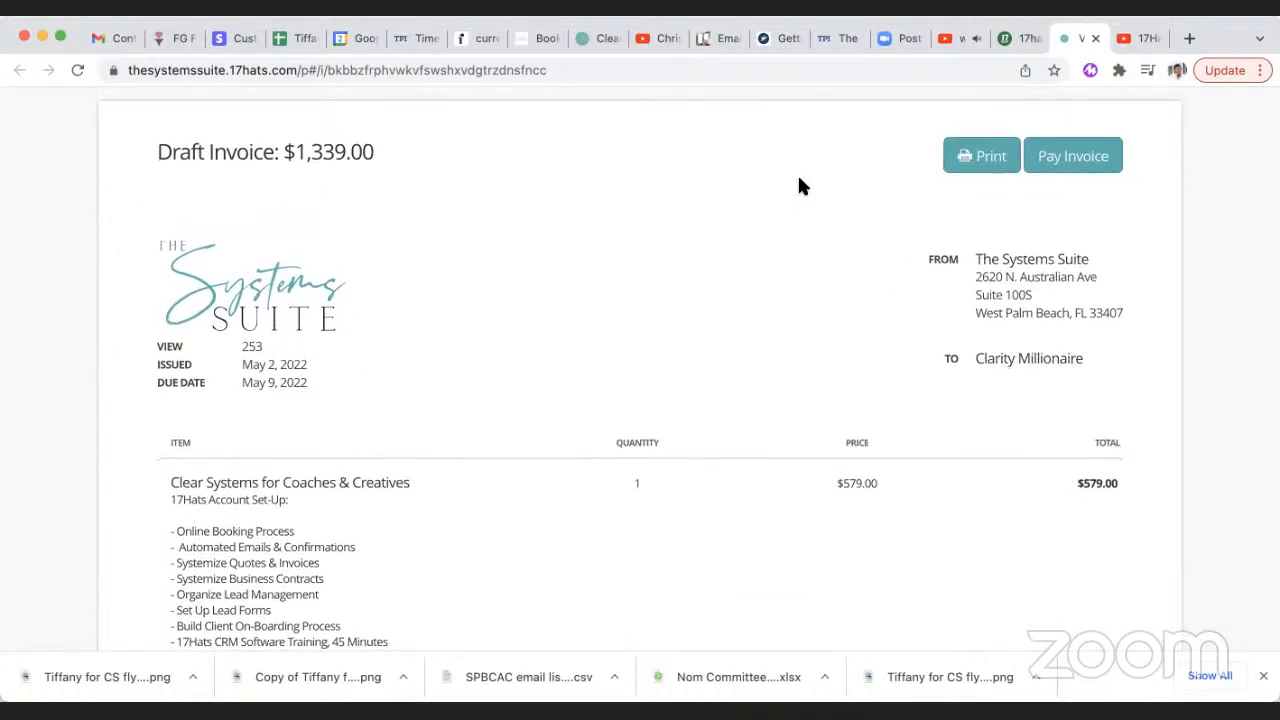
click(1016, 38)
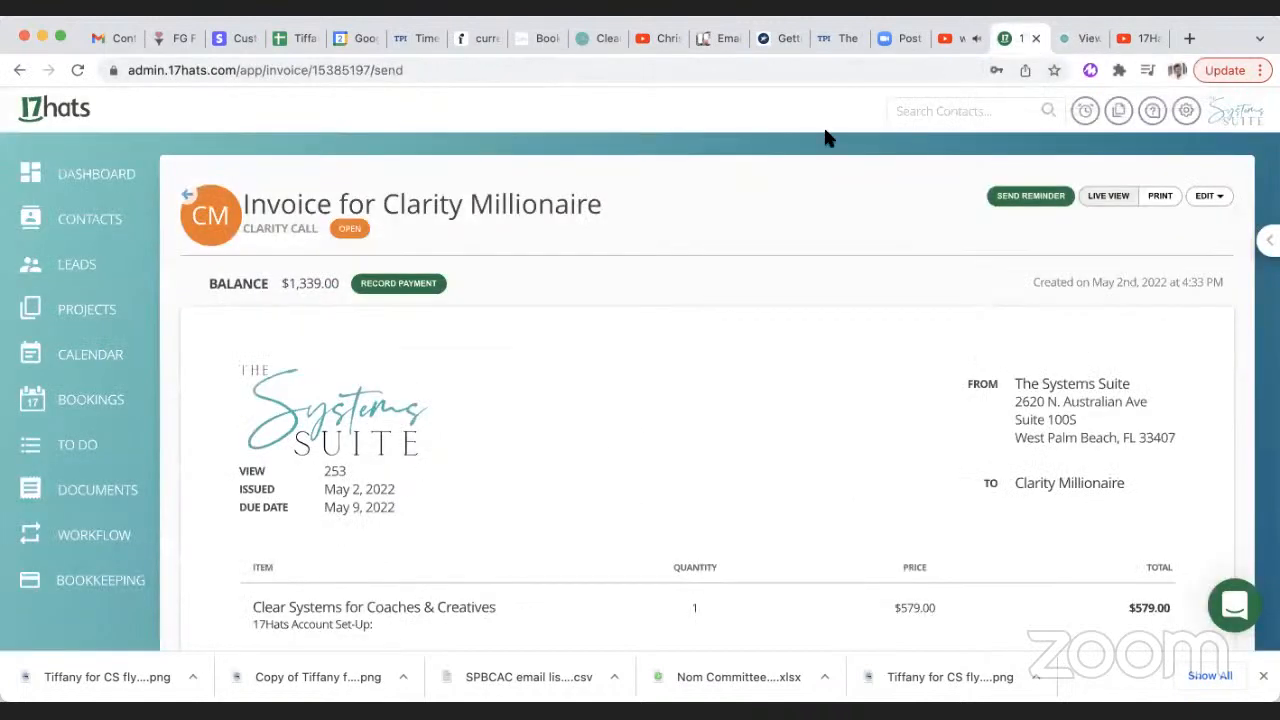
- Return to the Clarity Call project page and look over the types of documents that can be created for it
click(190, 196)
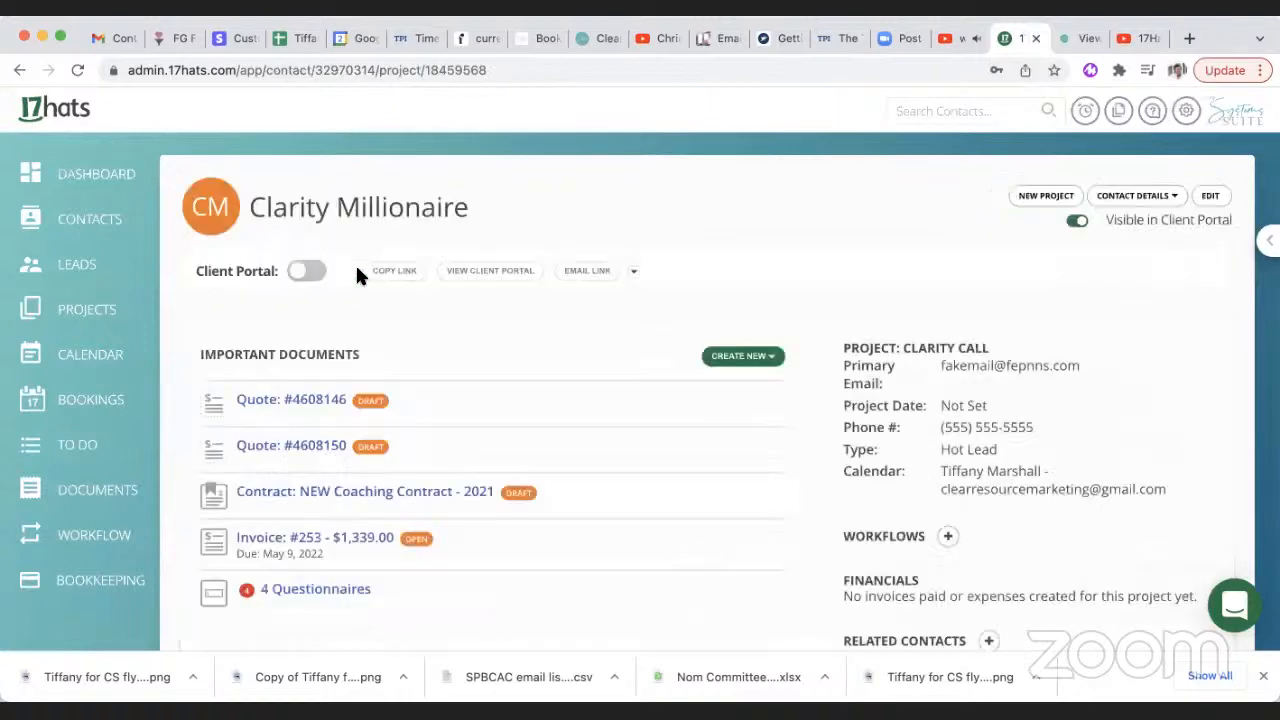
click(752, 357)
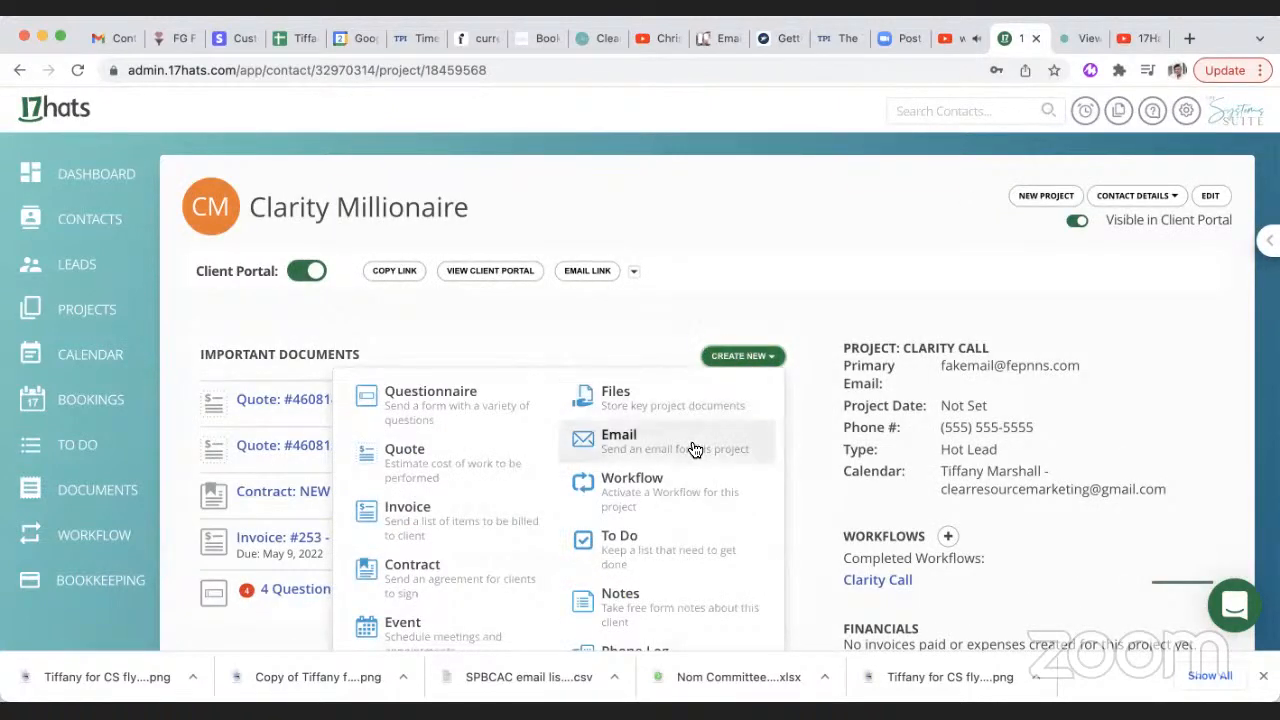
scroll(691, 446, down, 1)
click(741, 298)
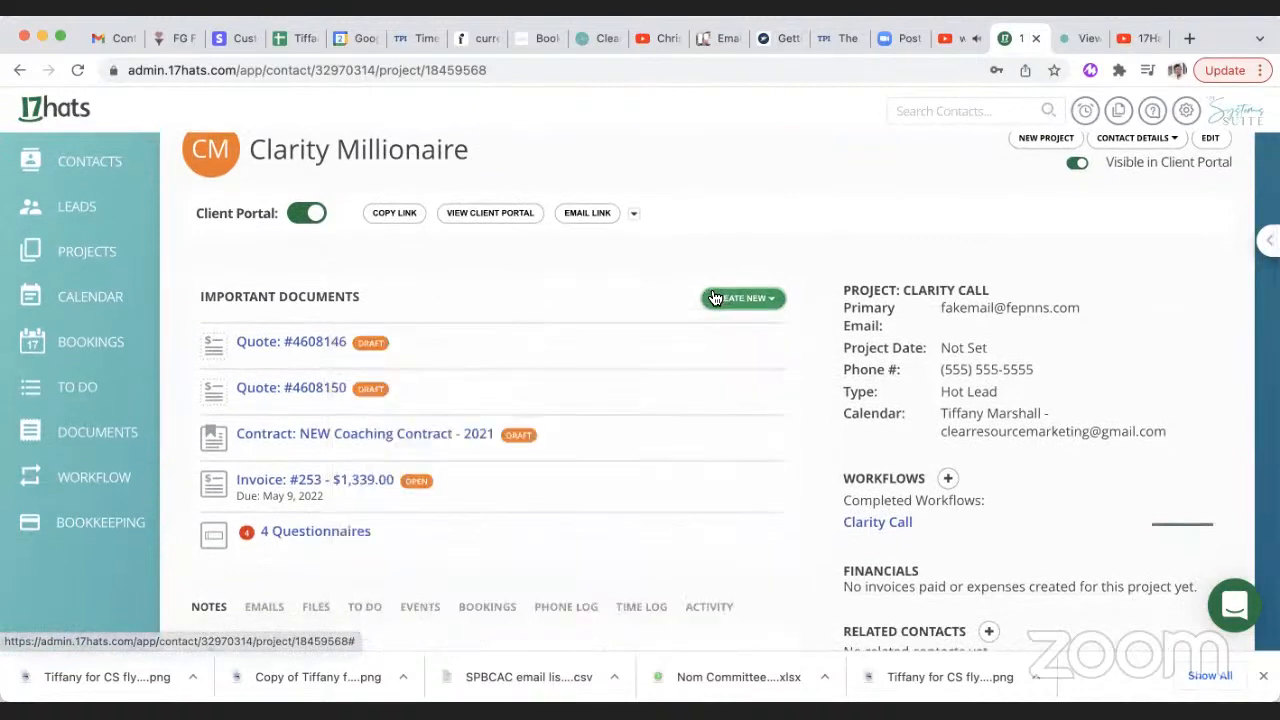
click(728, 307)
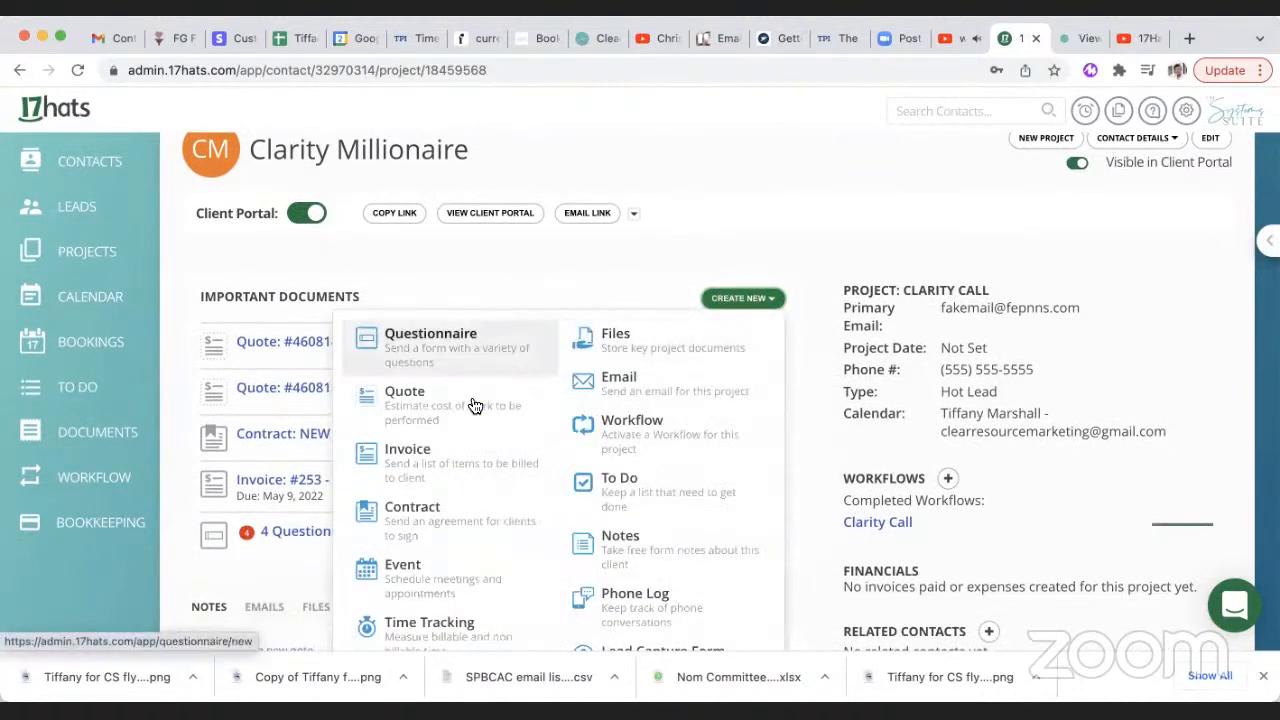
click(732, 307)
- Open a blank invoice for the project, look over its options and items section, and discard it
click(732, 307)
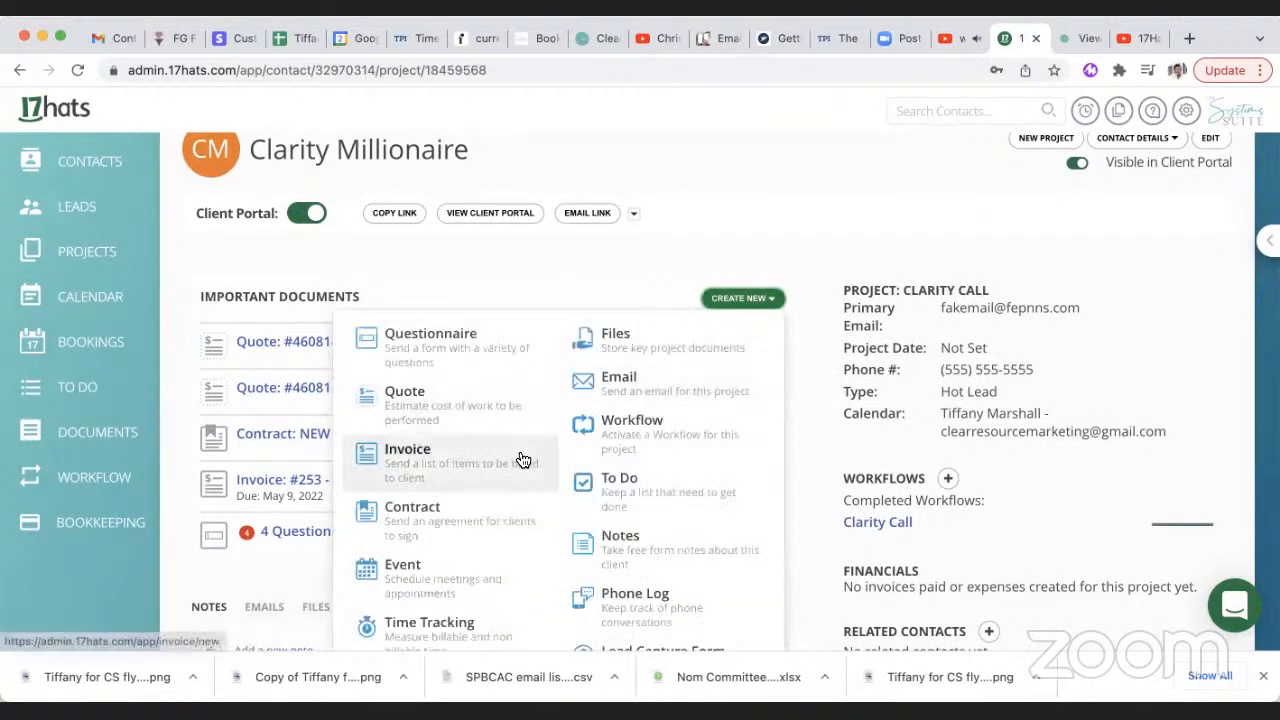
click(490, 465)
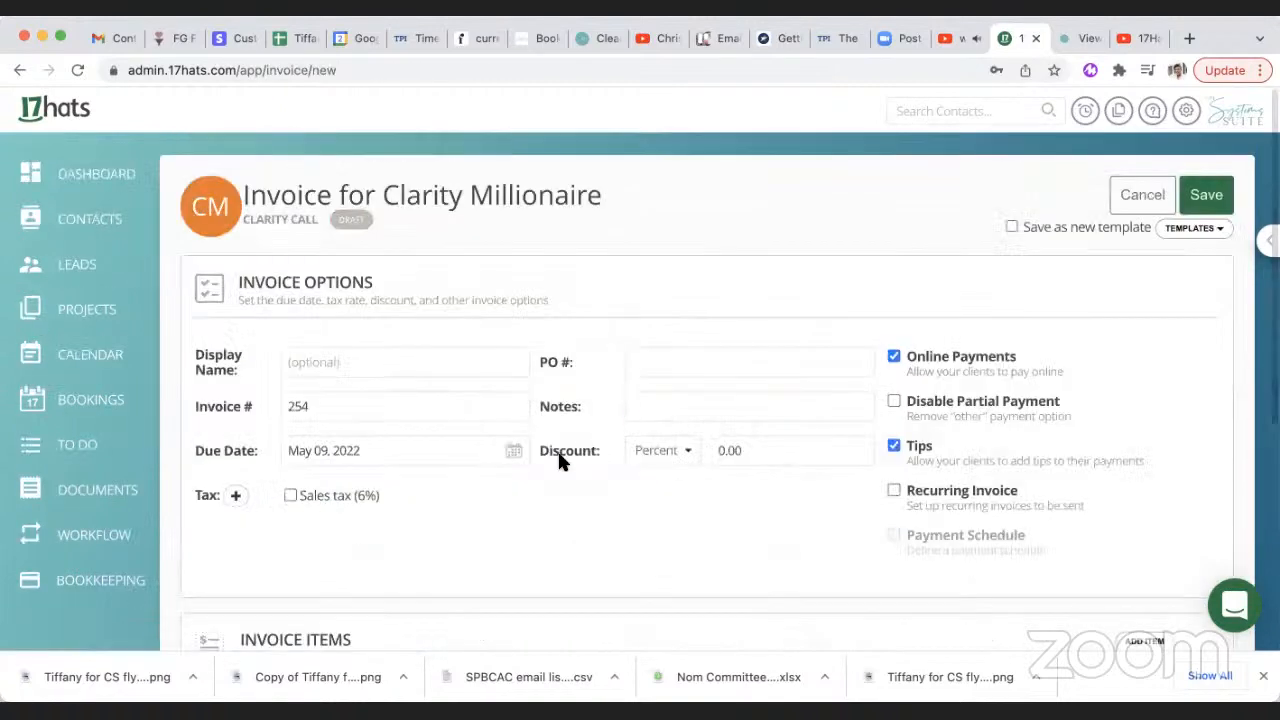
scroll(557, 455, down, 3)
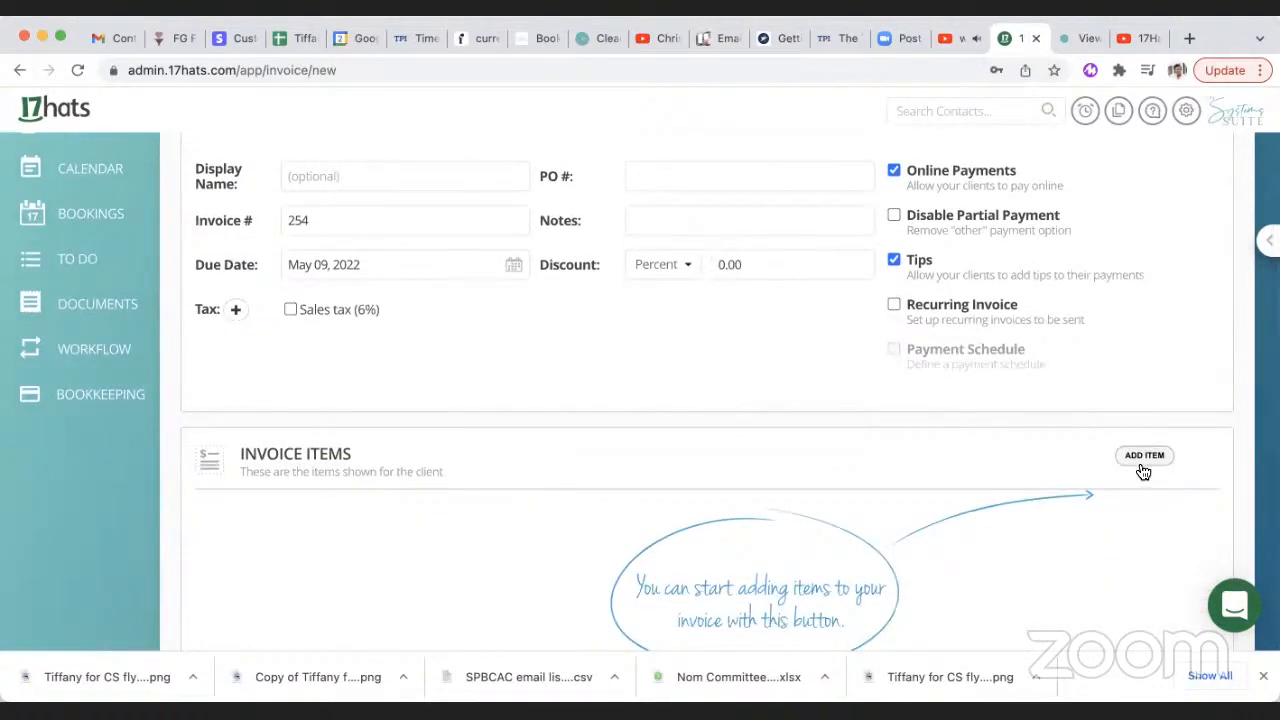
scroll(987, 395, up, 3)
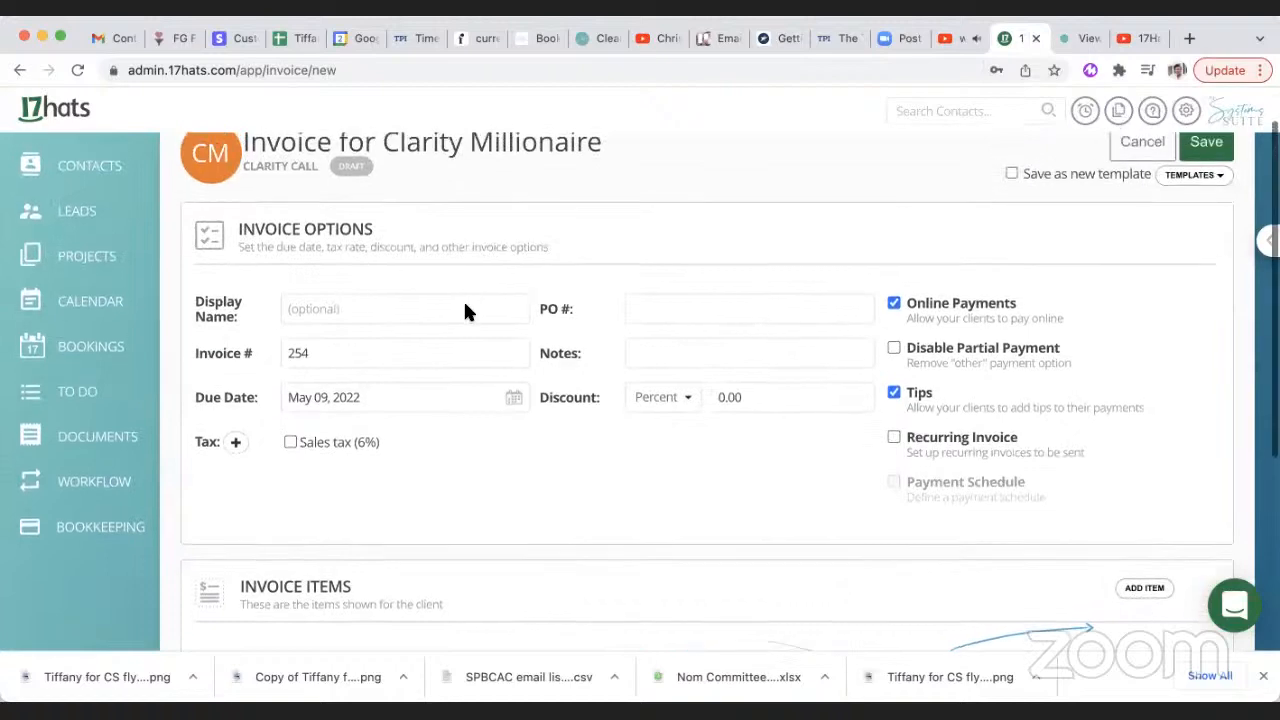
scroll(465, 310, up, 1)
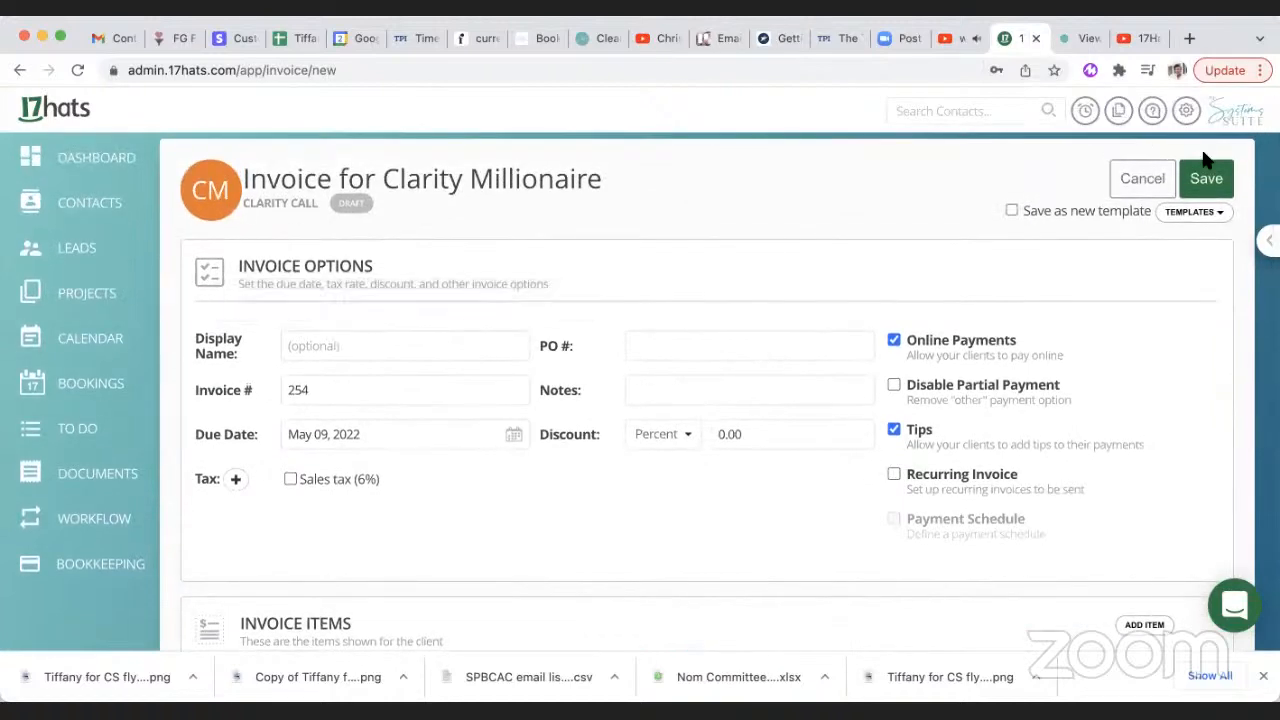
click(1142, 178)
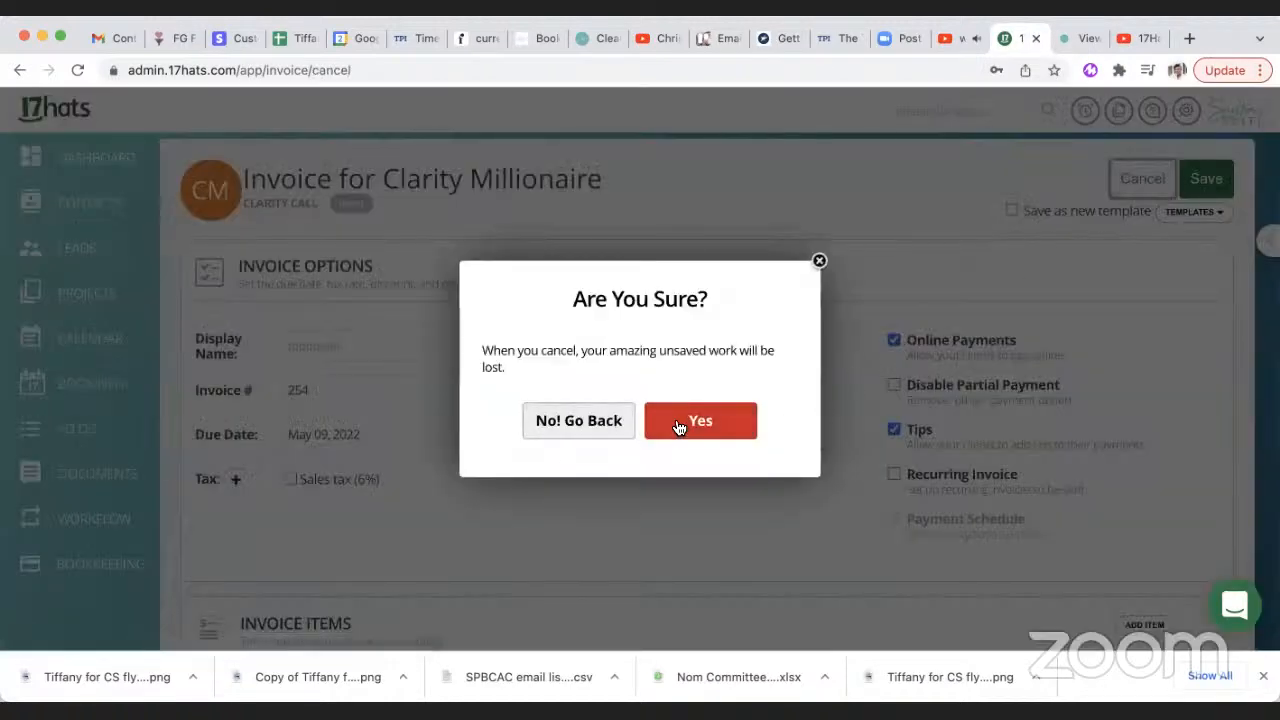
click(678, 424)
- Start a new quote for the Clarity Call project and look over its options and item types
click(736, 358)
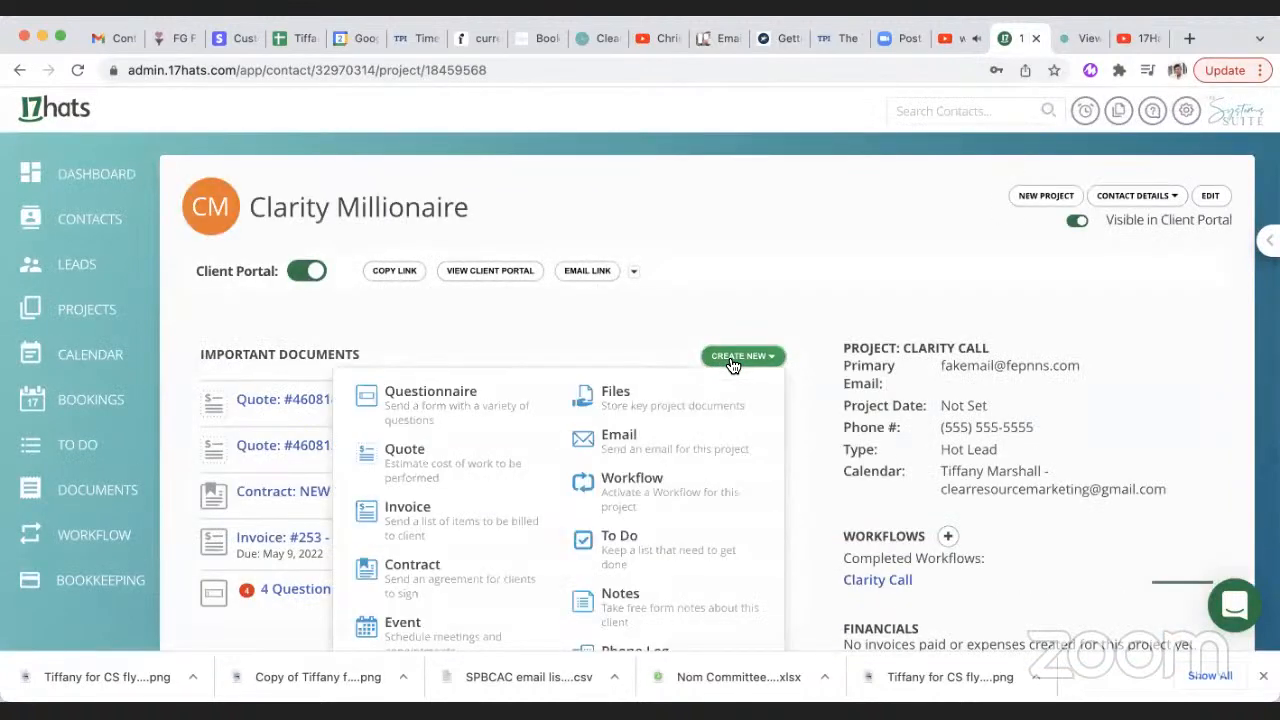
click(449, 477)
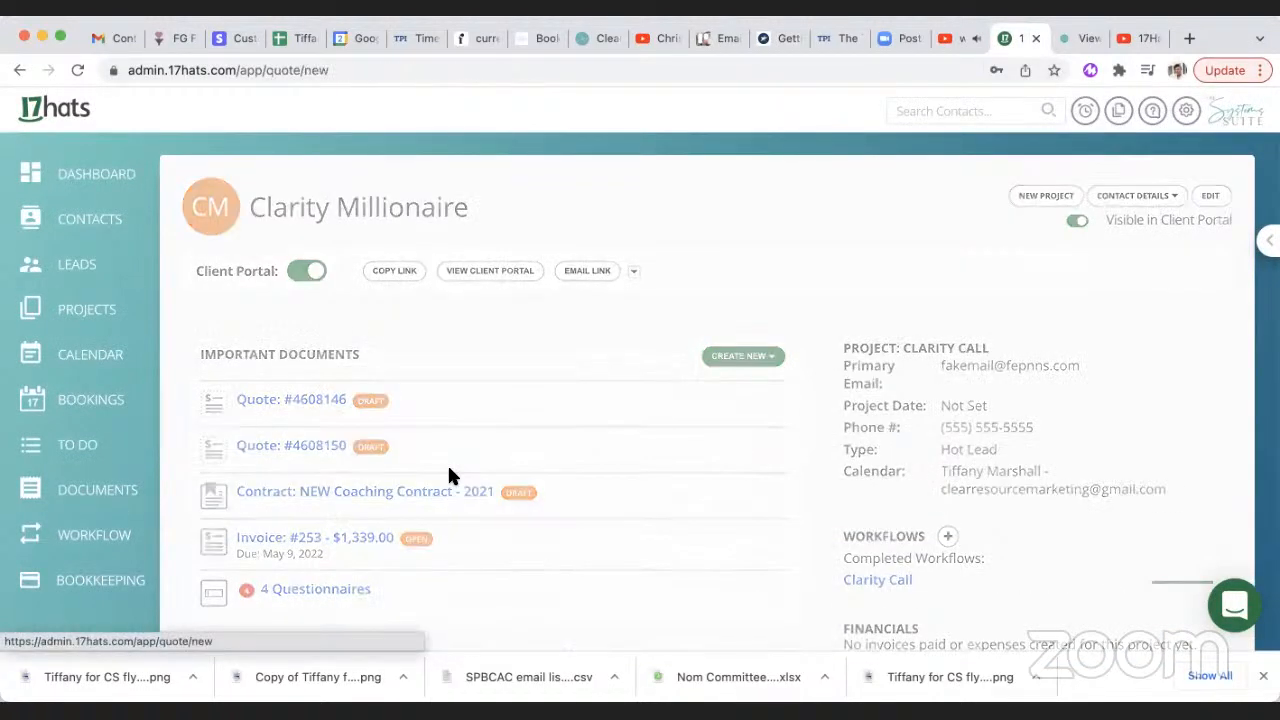
scroll(458, 423, down, 2)
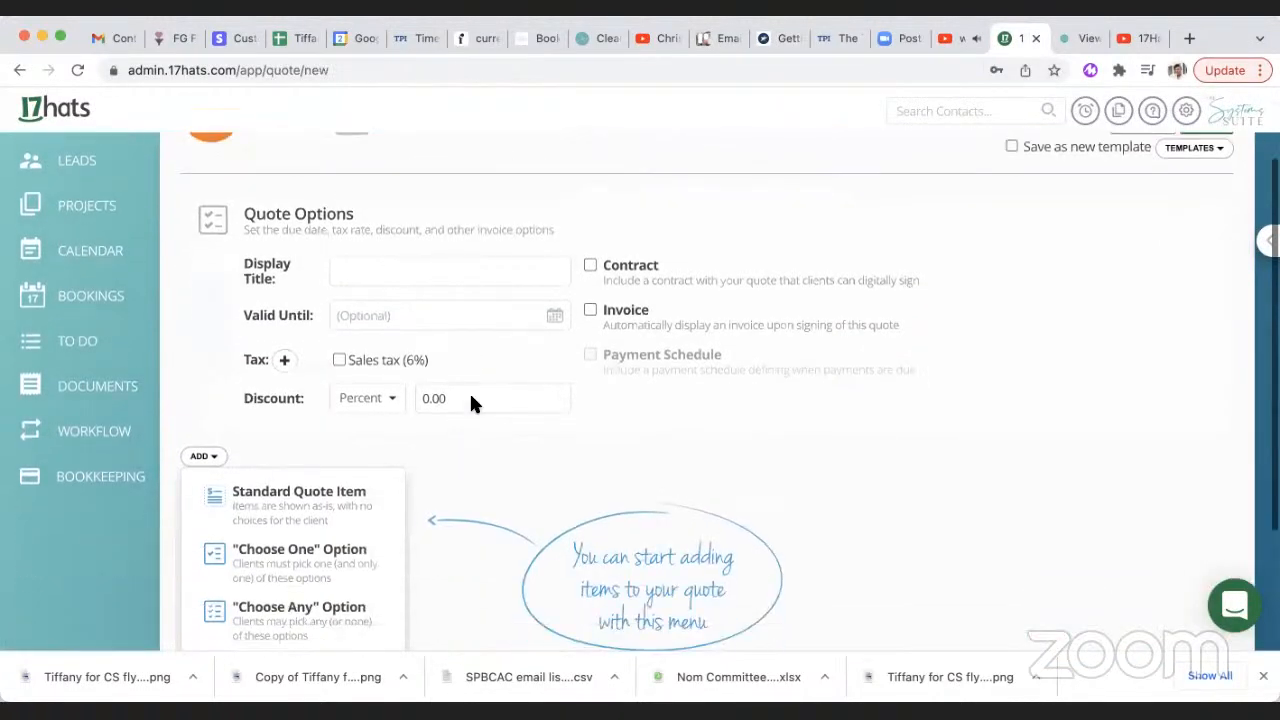
scroll(505, 345, up, 1)
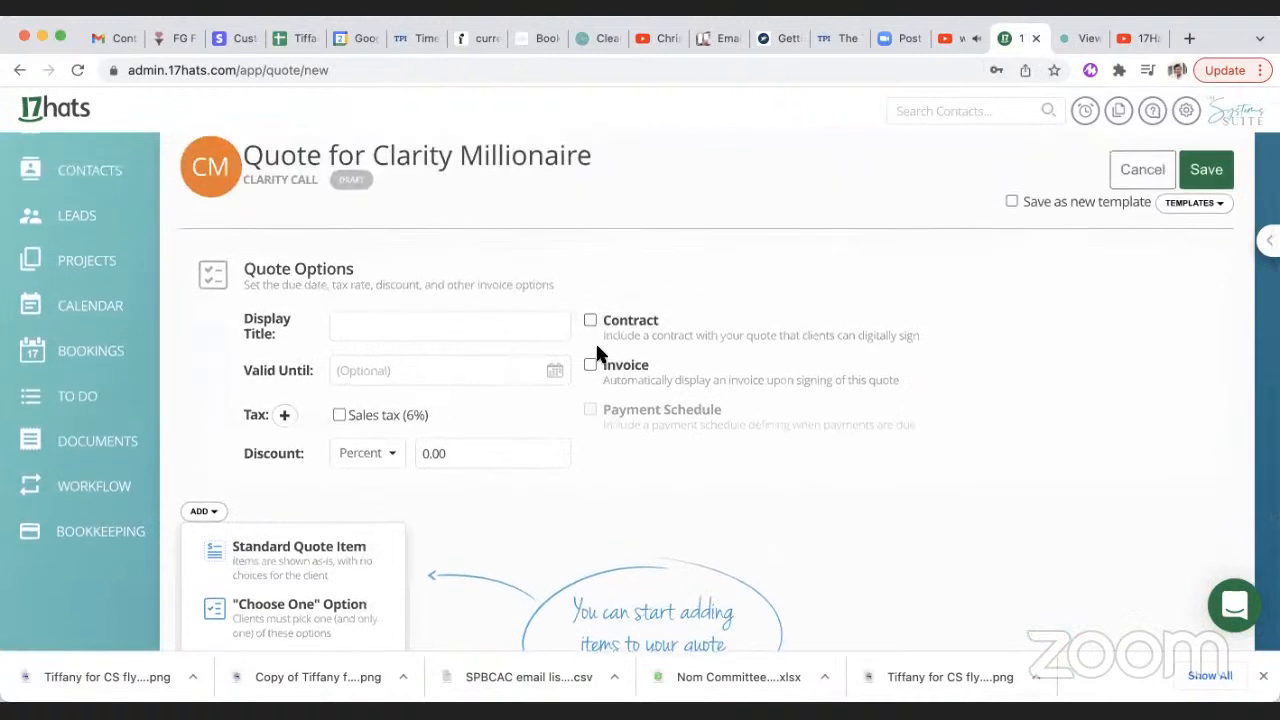